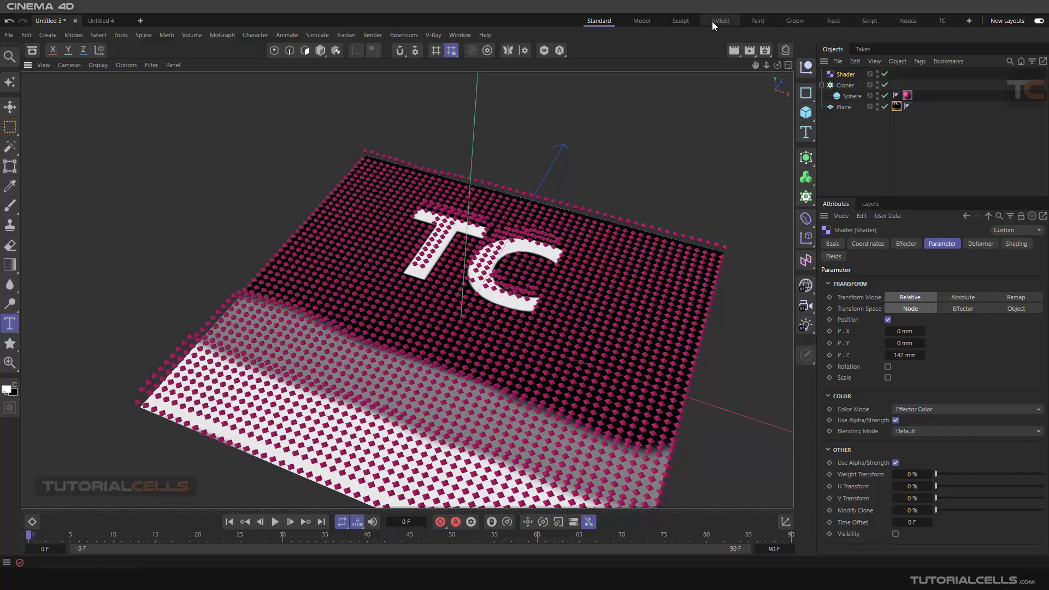
# - Switch to the Paint layout and examine the finished cloner scene with its textured plane and Shader effector
pyautogui.click(757, 20)
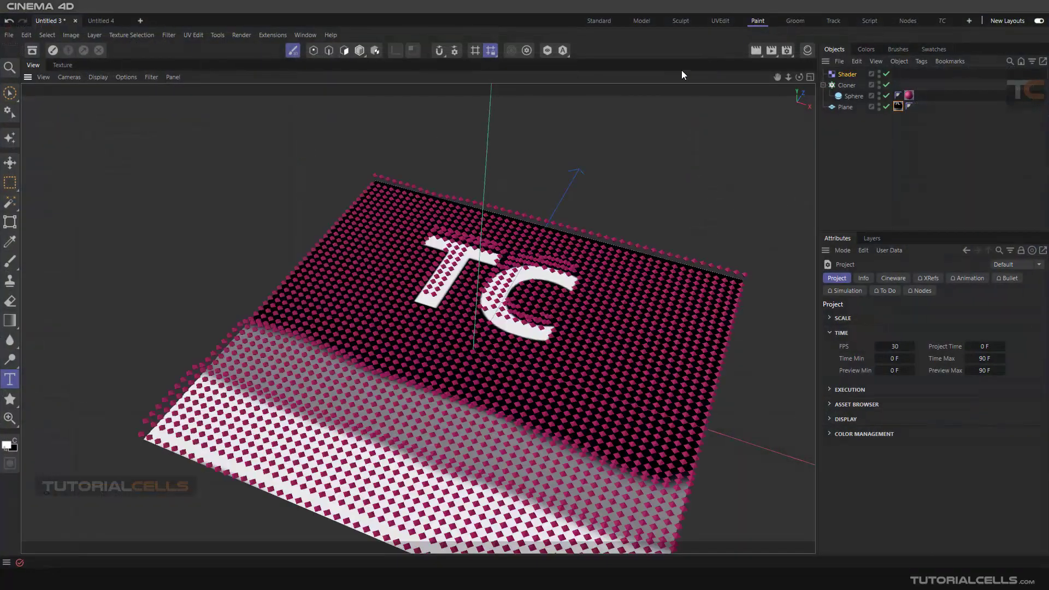
pyautogui.keyDown('alt'); pyautogui.moveTo(548, 281); pyautogui.dragTo(572, 267); pyautogui.keyUp('alt')
pyautogui.click(887, 74)
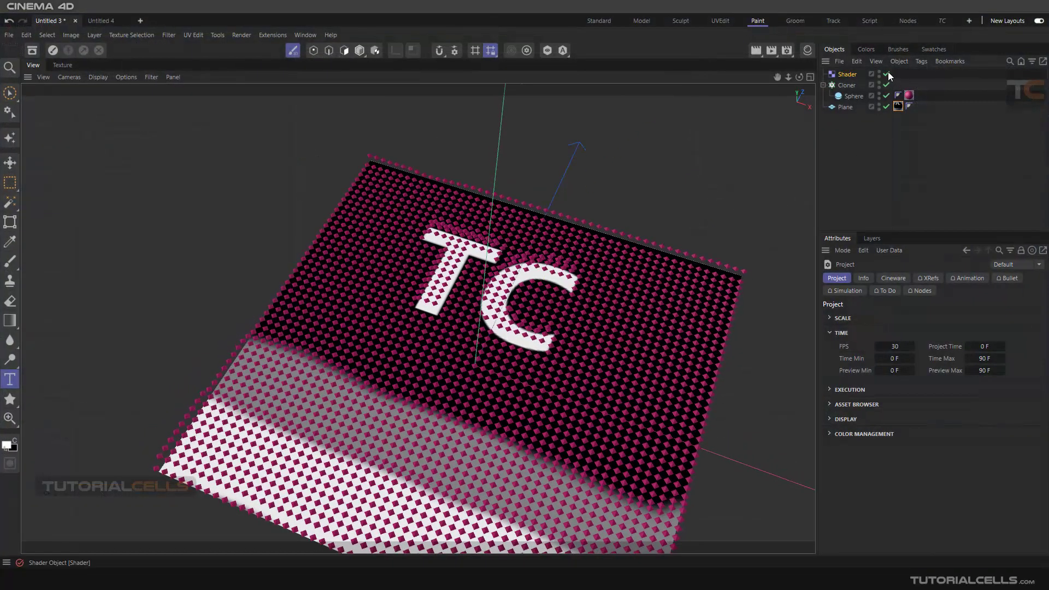
pyautogui.click(887, 85)
pyautogui.click(886, 95)
pyautogui.moveTo(437, 328)
pyautogui.keyDown('alt'); pyautogui.mouseDown()
pyautogui.moveTo(417, 321)
pyautogui.moveTo(515, 296)
pyautogui.moveTo(527, 344)
pyautogui.moveTo(440, 237)
pyautogui.moveTo(363, 206)
pyautogui.moveTo(468, 247)
pyautogui.moveTo(461, 262)
pyautogui.mouseUp(); pyautogui.keyUp('alt')
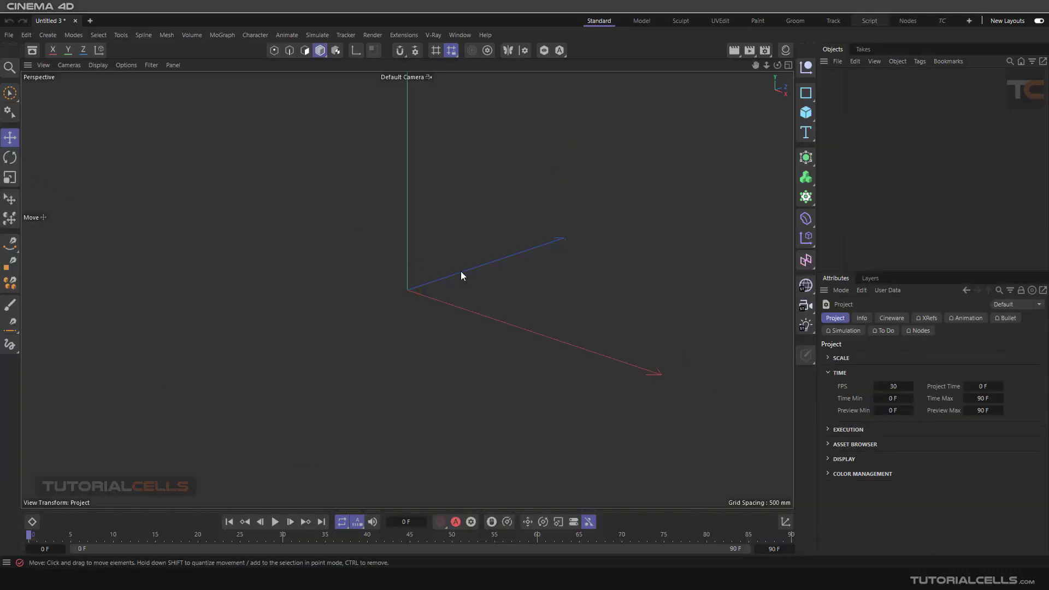
# - Add a Plane primitive to the empty scene and display it with Gouraud Shading (Lines)
pyautogui.keyDown('alt'); pyautogui.moveTo(461, 272); pyautogui.dragTo(461, 300); pyautogui.keyUp('alt')
pyautogui.click(807, 113)
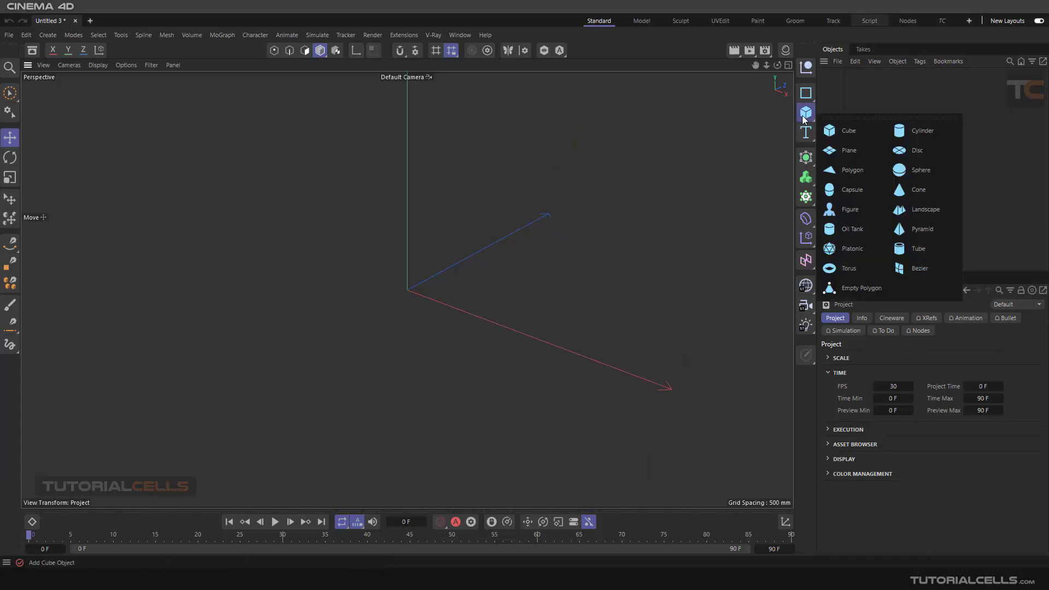
pyautogui.click(842, 152)
pyautogui.keyDown('alt'); pyautogui.moveTo(429, 274); pyautogui.dragTo(495, 258); pyautogui.keyUp('alt')
pyautogui.click(97, 66)
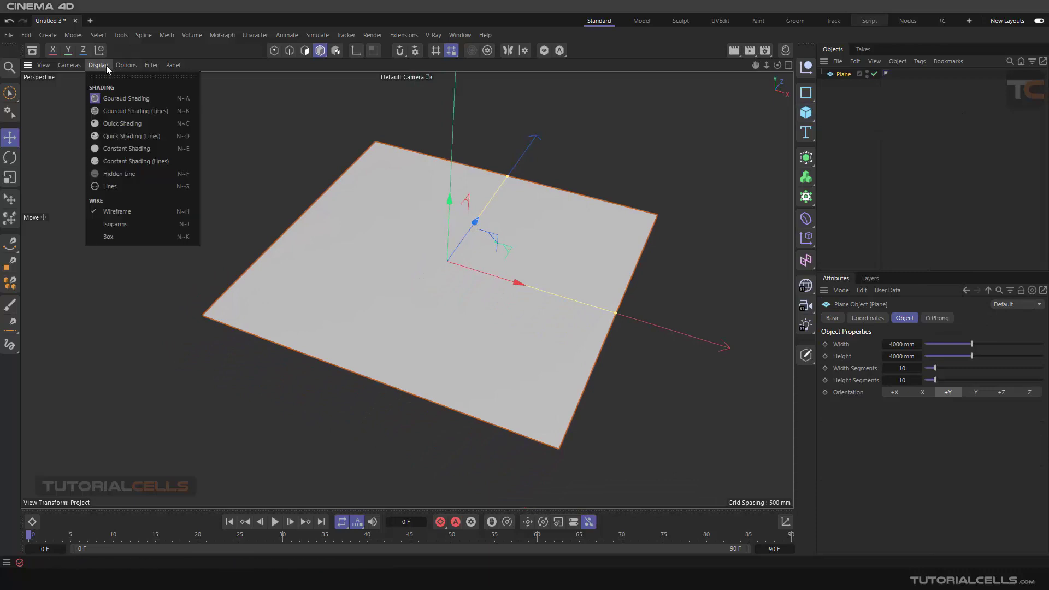
pyautogui.click(114, 109)
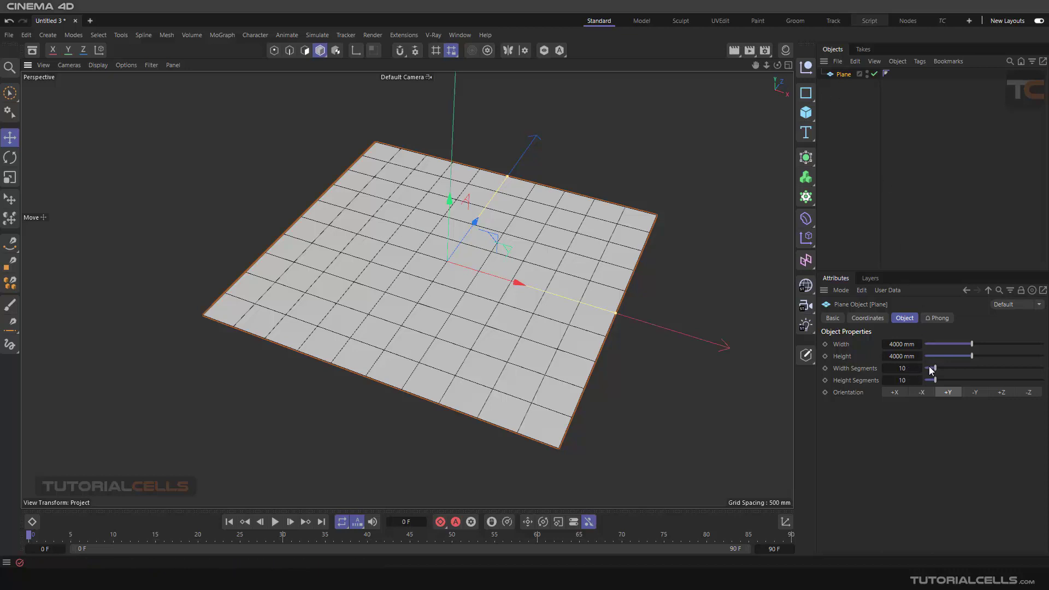
# - Set both the width segments and the height segments of the plane to 50
pyautogui.click(902, 369)
pyautogui.write('50')
pyautogui.click(903, 381)
pyautogui.write('50')
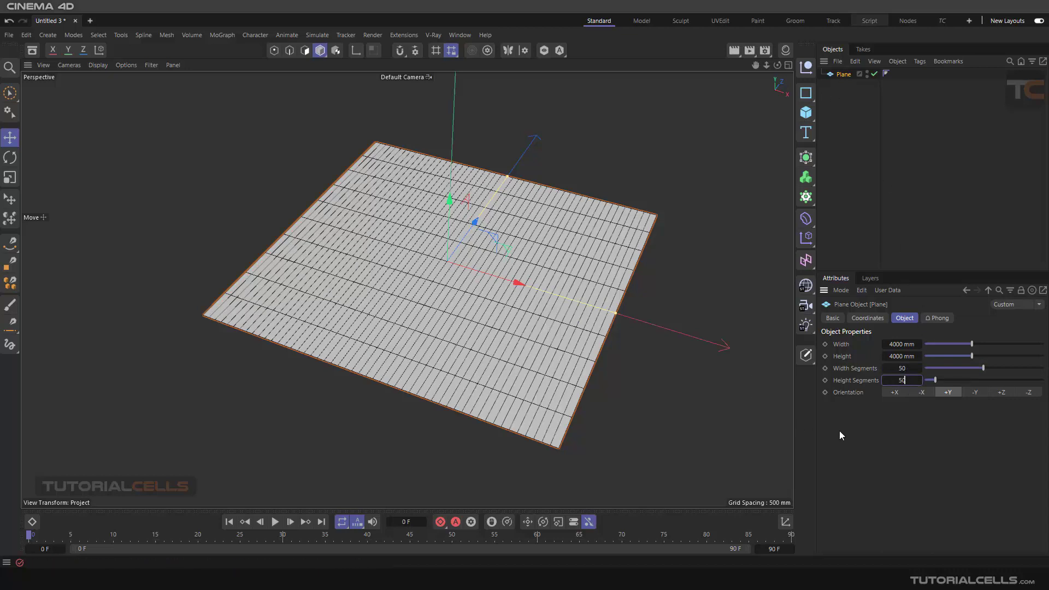
pyautogui.press('Return')
pyautogui.scroll(3, 472, 276)
pyautogui.scroll(-2, 472, 276)
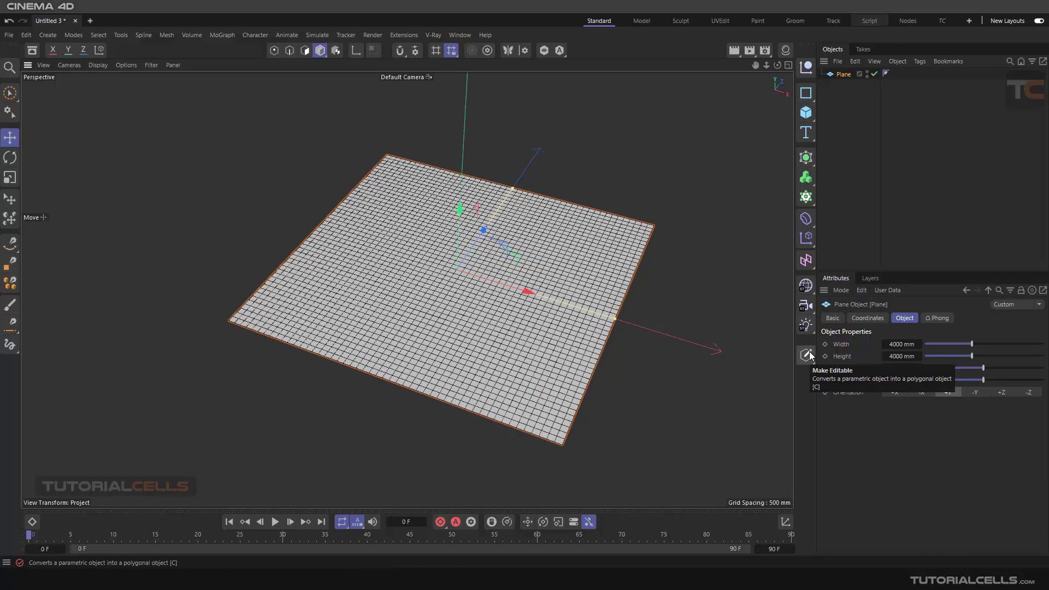
# - Add a Cloner object to the scene with the plane deselected
pyautogui.click(632, 149)
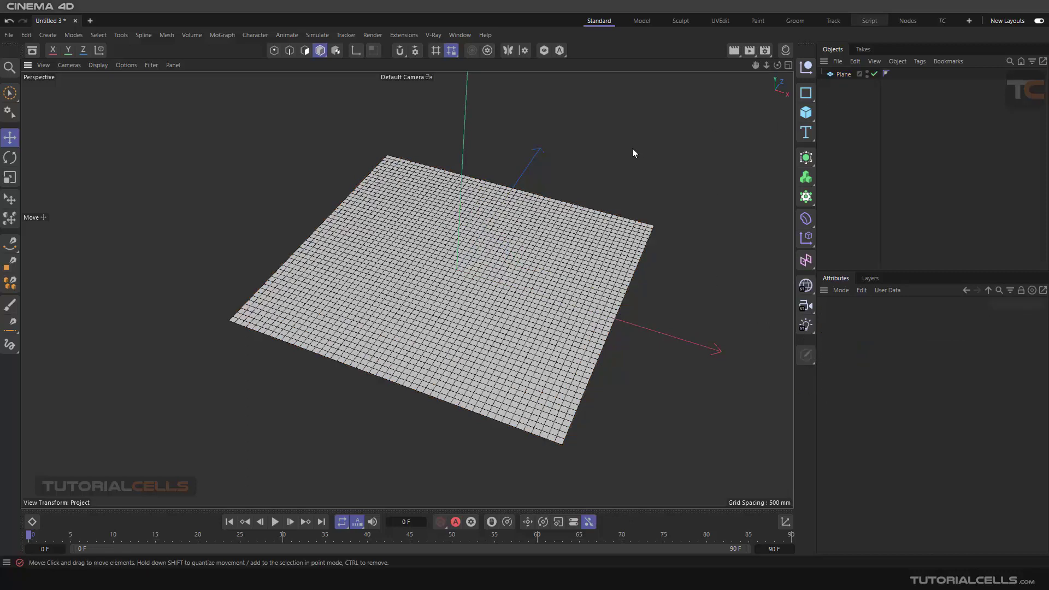
pyautogui.click(807, 158)
pyautogui.hotkey('ctrl', 'z')
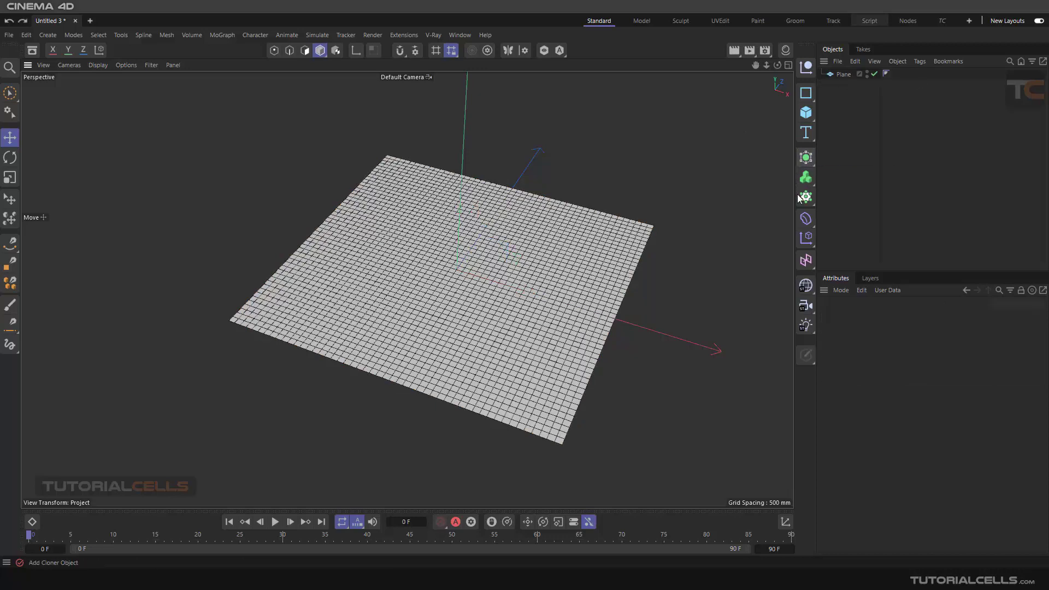
pyautogui.click(806, 197)
# - Add a Sphere primitive and shrink its radius to about 33 mm to fit the plane's grid cells
pyautogui.click(809, 117)
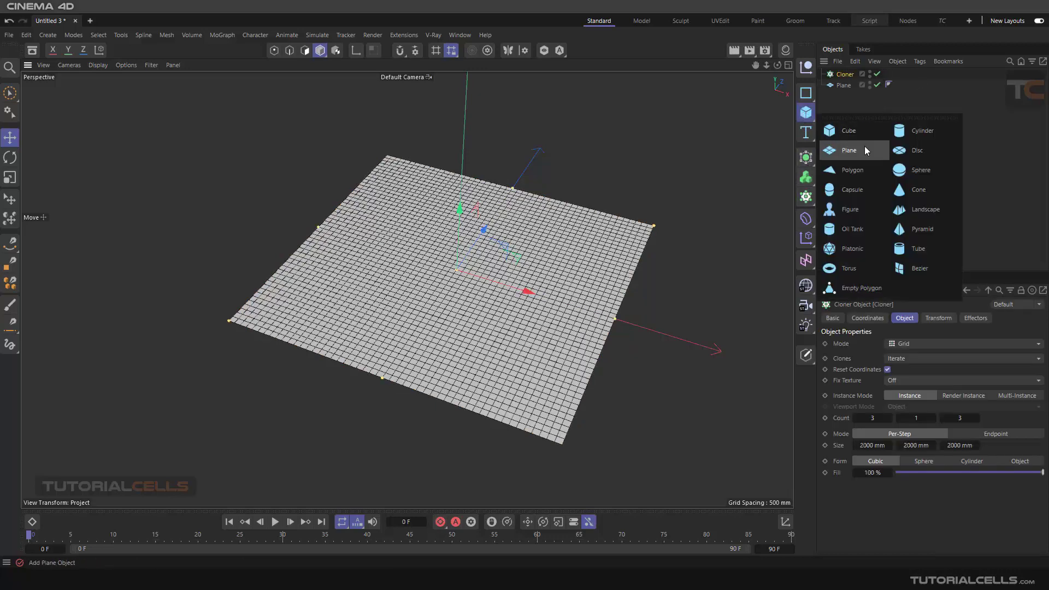
pyautogui.click(909, 170)
pyautogui.scroll(2, 533, 298)
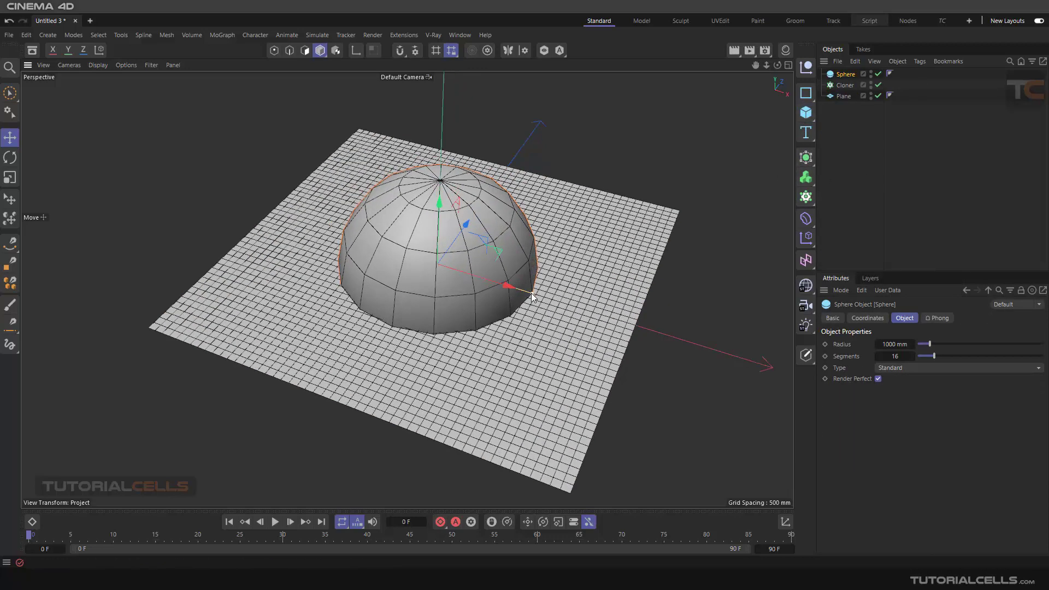
pyautogui.moveTo(533, 298); pyautogui.dragTo(441, 264)
pyautogui.scroll(6, 444, 276)
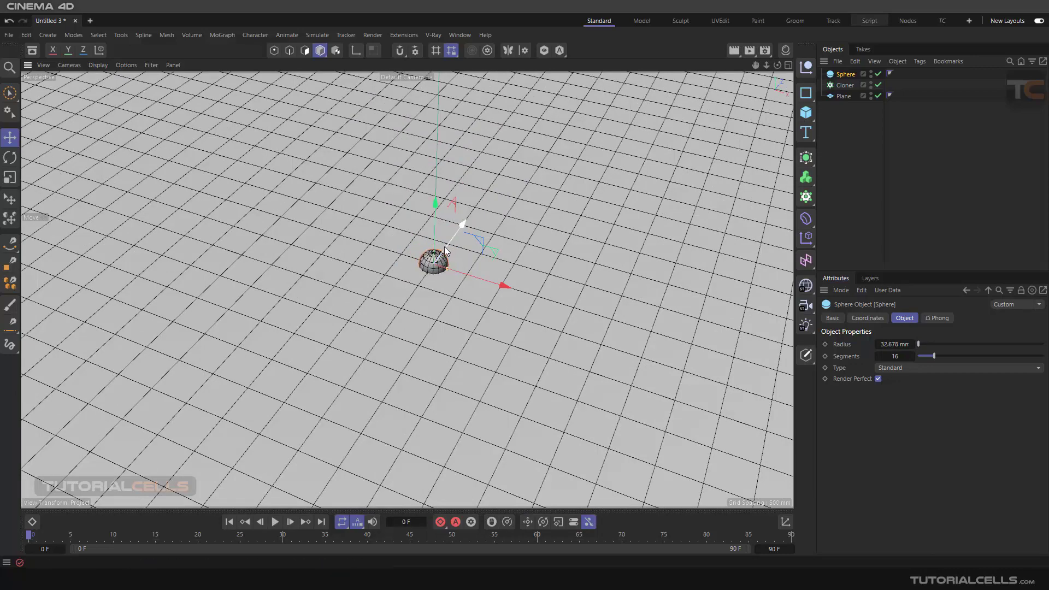
pyautogui.scroll(-4, 459, 261)
pyautogui.scroll(-4, 462, 260)
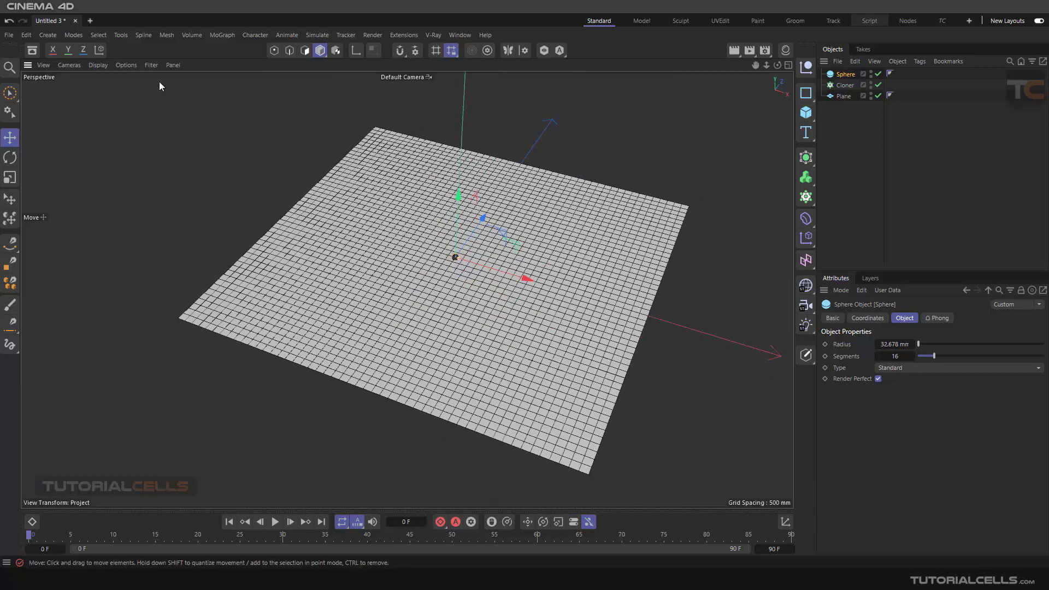
# - Switch the viewport display to Gouraud Shading without lines
pyautogui.click(126, 65)
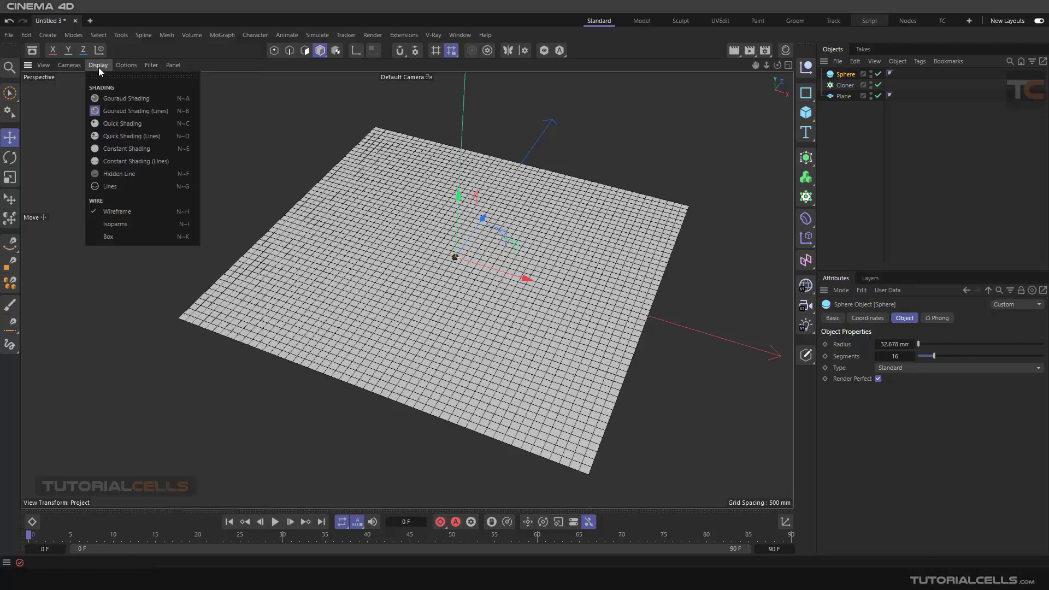
pyautogui.click(118, 66)
pyautogui.moveTo(100, 66)
pyautogui.click(108, 99)
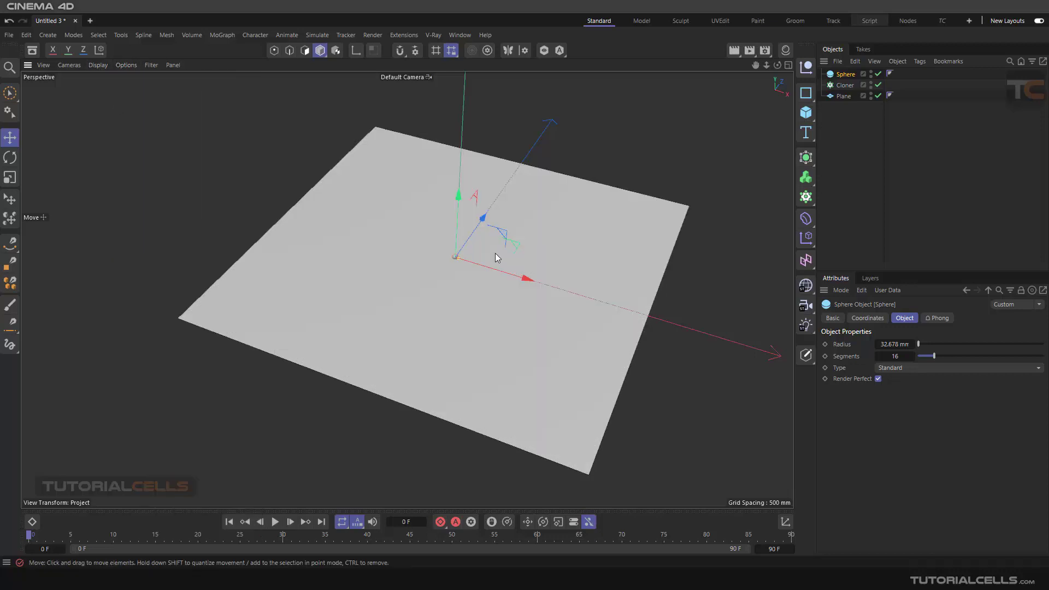
pyautogui.scroll(3, 492, 258)
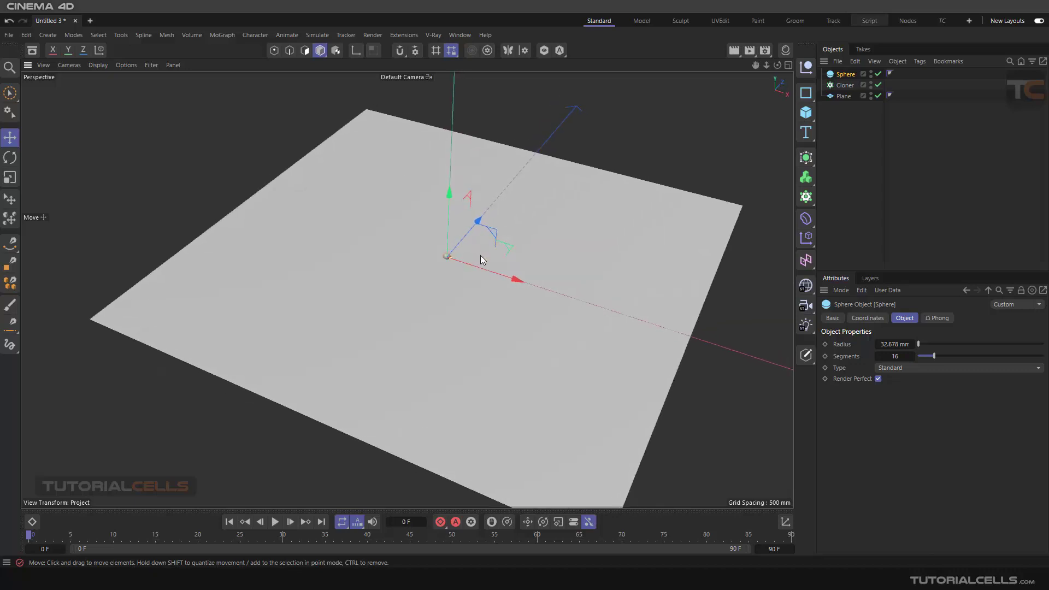
pyautogui.scroll(-2, 482, 259)
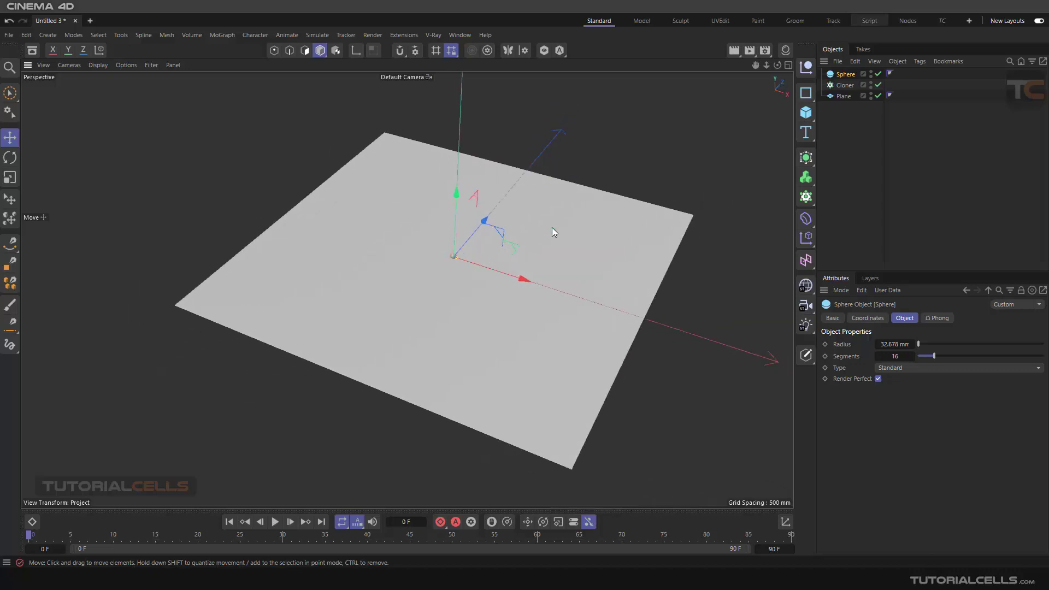
# - Create a new material and assign it to the sphere
pyautogui.click(786, 50)
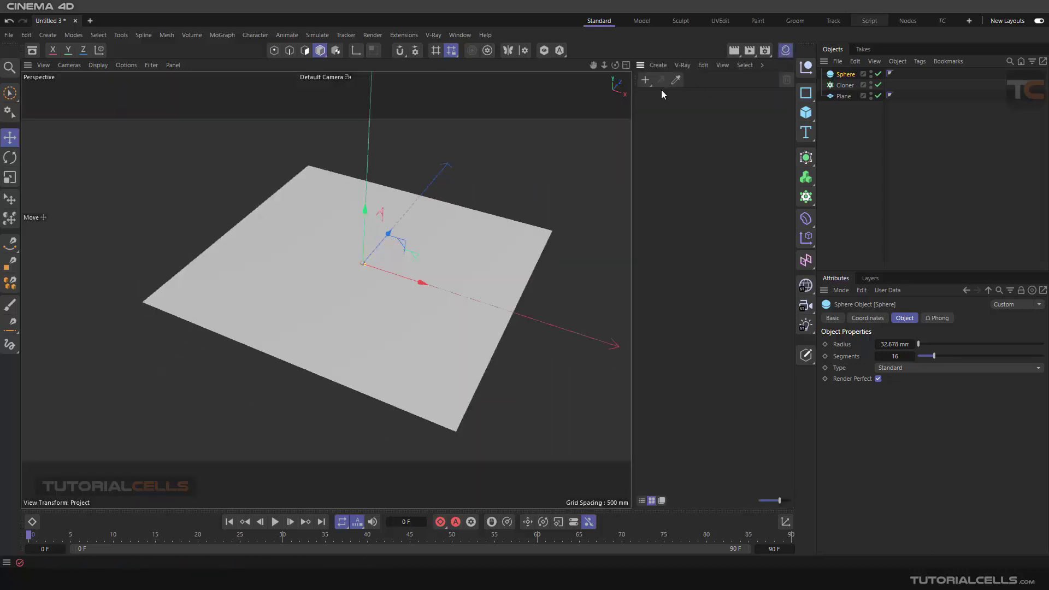
pyautogui.click(645, 79)
pyautogui.moveTo(650, 107); pyautogui.dragTo(846, 74)
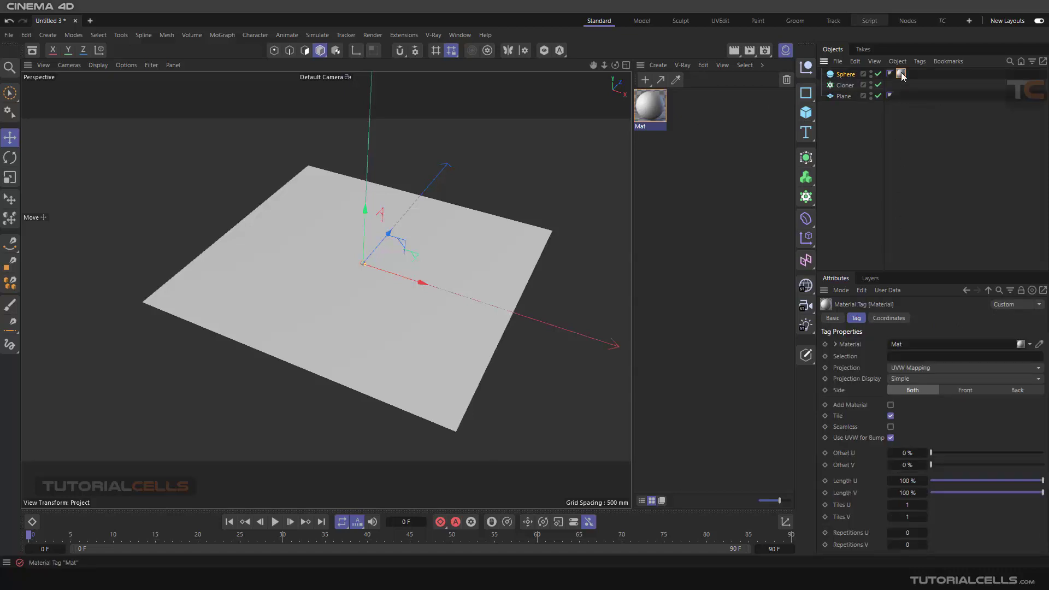
# - Give the sphere's material a magenta colour with hue 329° and saturation 81%, and close the material manager
pyautogui.click(660, 104)
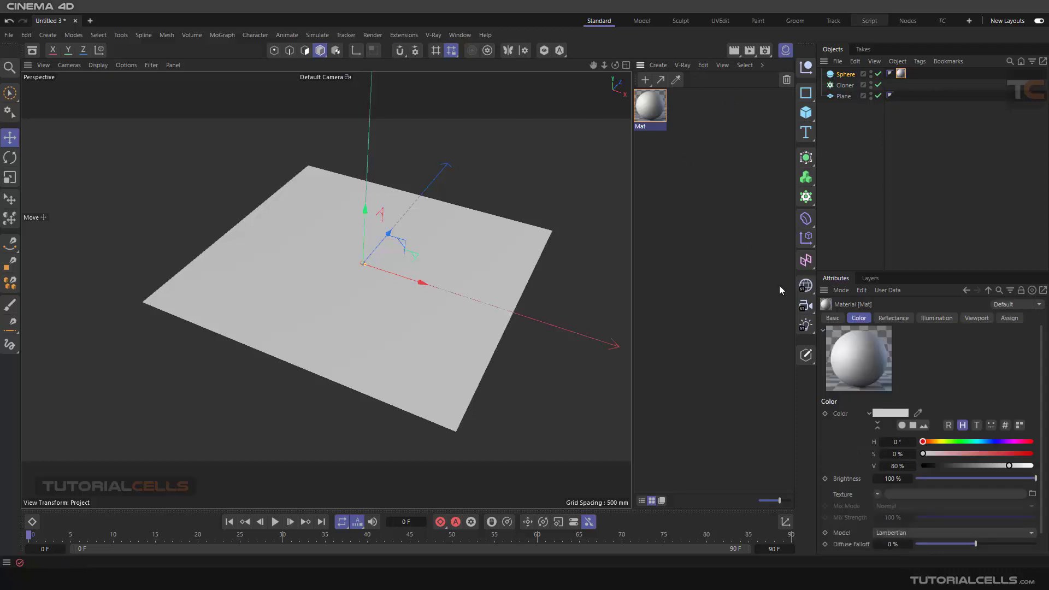
pyautogui.click(1022, 443)
pyautogui.click(1011, 455)
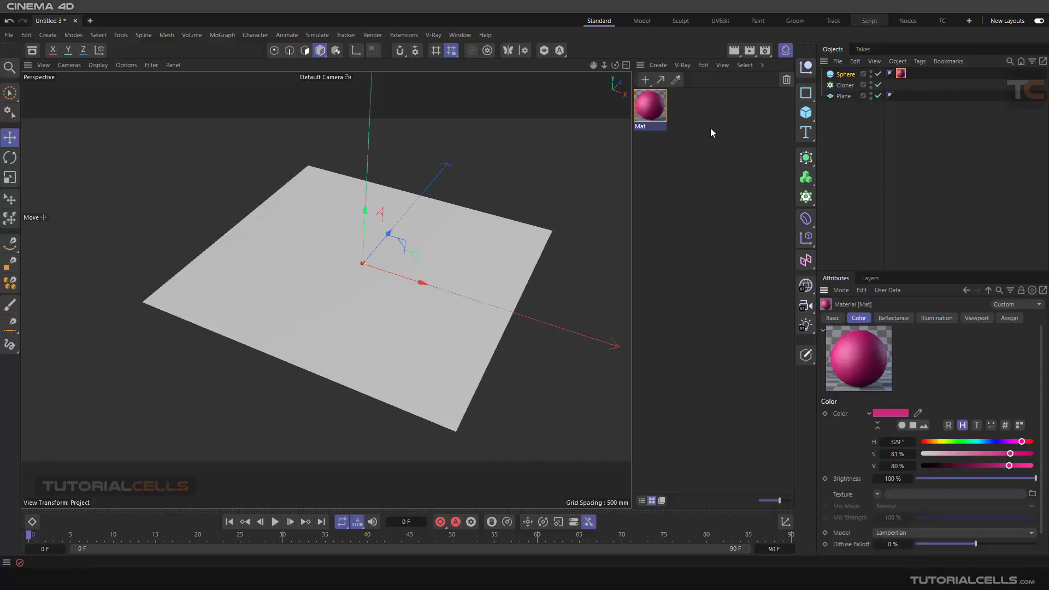
pyautogui.click(786, 49)
# - Make the sphere a child of the Cloner and set the Cloner's mode to Object
pyautogui.moveTo(845, 74); pyautogui.dragTo(846, 87)
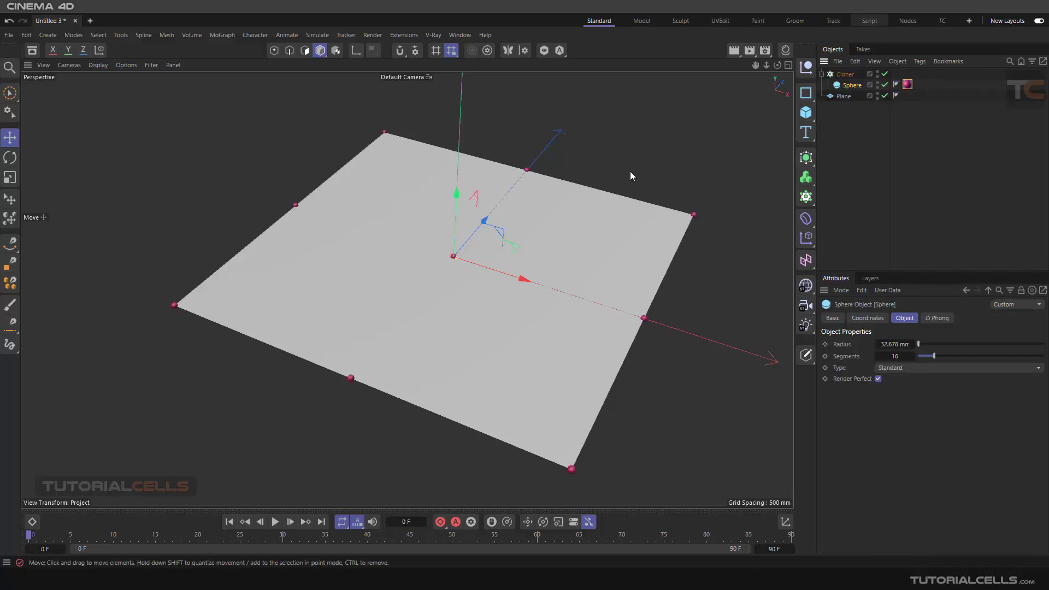
pyautogui.click(845, 73)
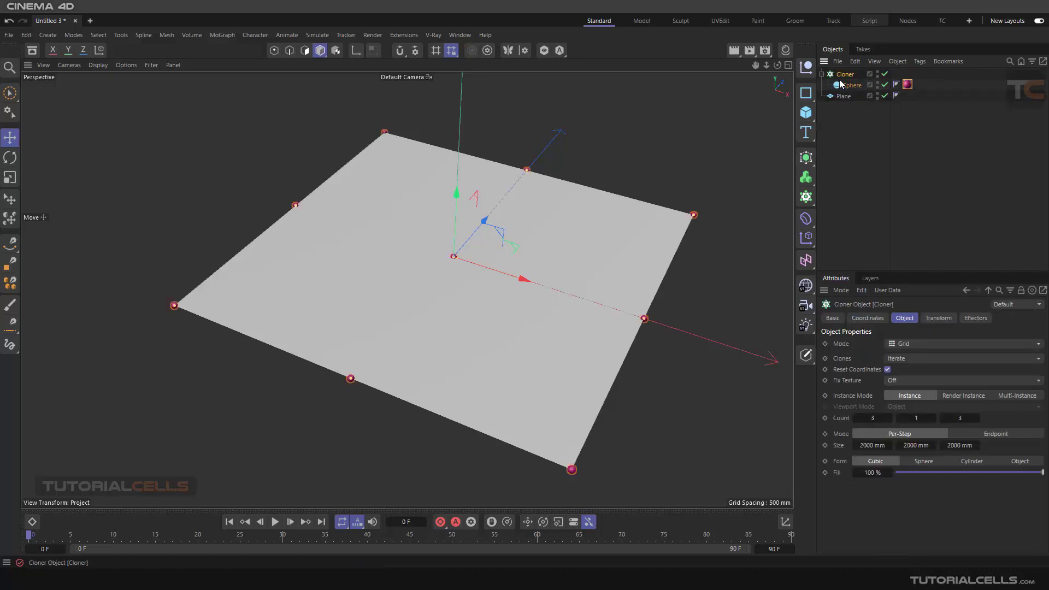
pyautogui.click(906, 343)
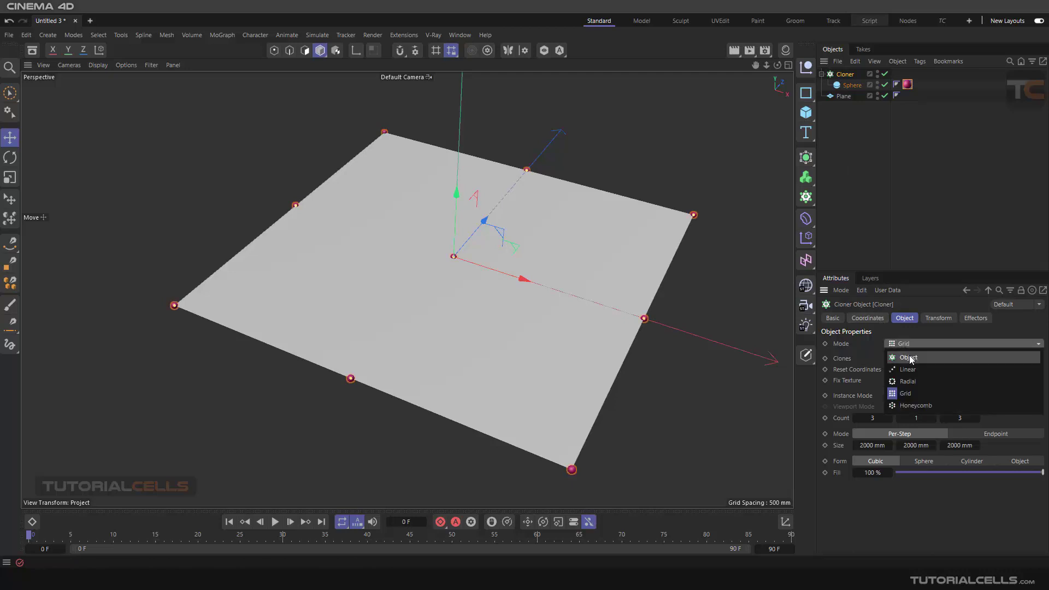
pyautogui.click(908, 357)
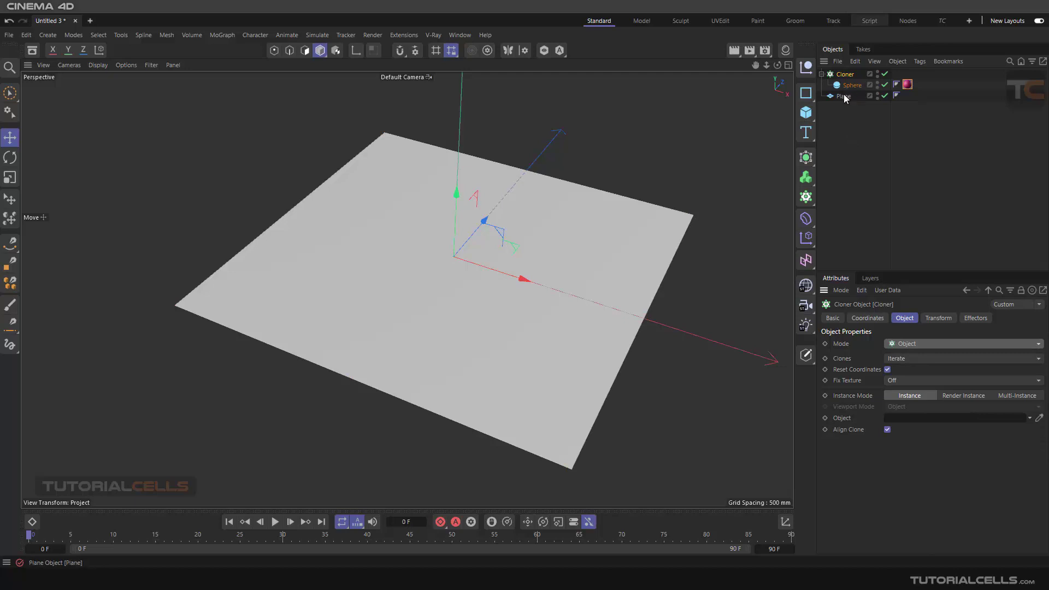
# - Assign the plane as the Cloner's target object and set the distribution to Vertex
pyautogui.moveTo(846, 98); pyautogui.dragTo(904, 419)
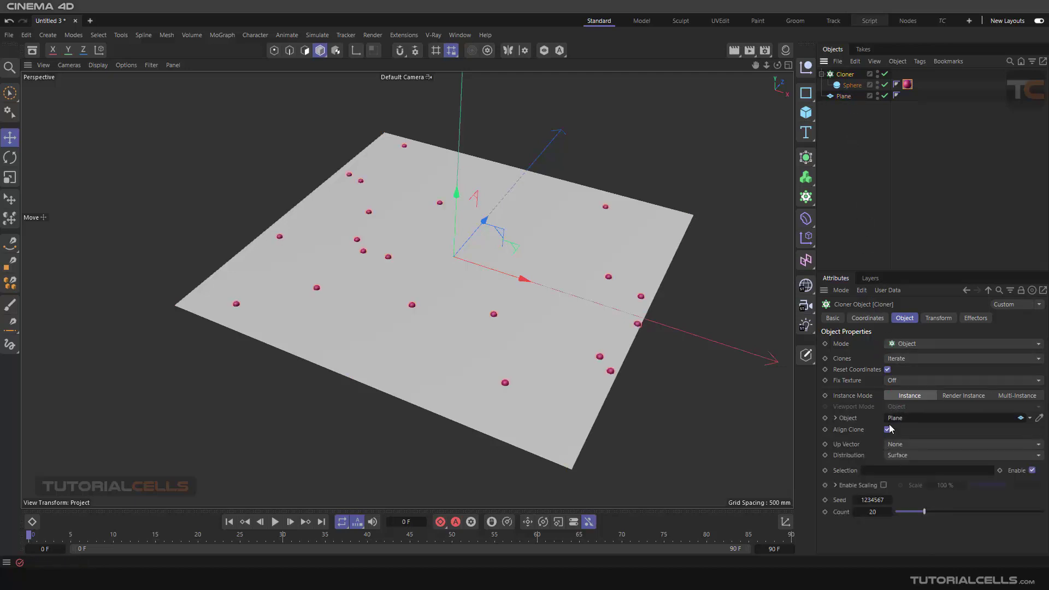
pyautogui.click(908, 457)
pyautogui.click(907, 470)
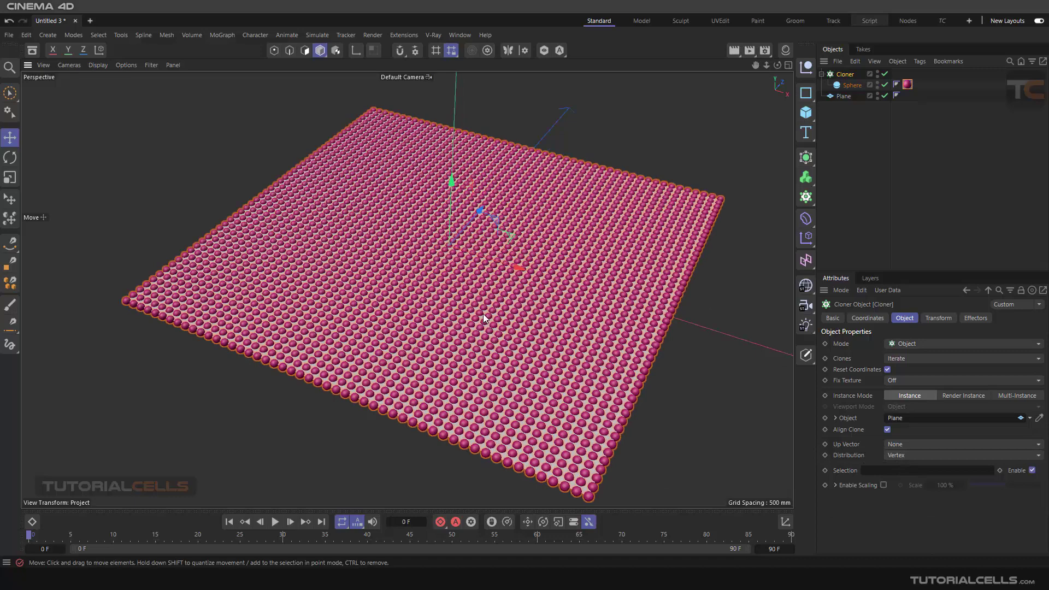
pyautogui.scroll(-3, 487, 334)
pyautogui.scroll(4, 486, 335)
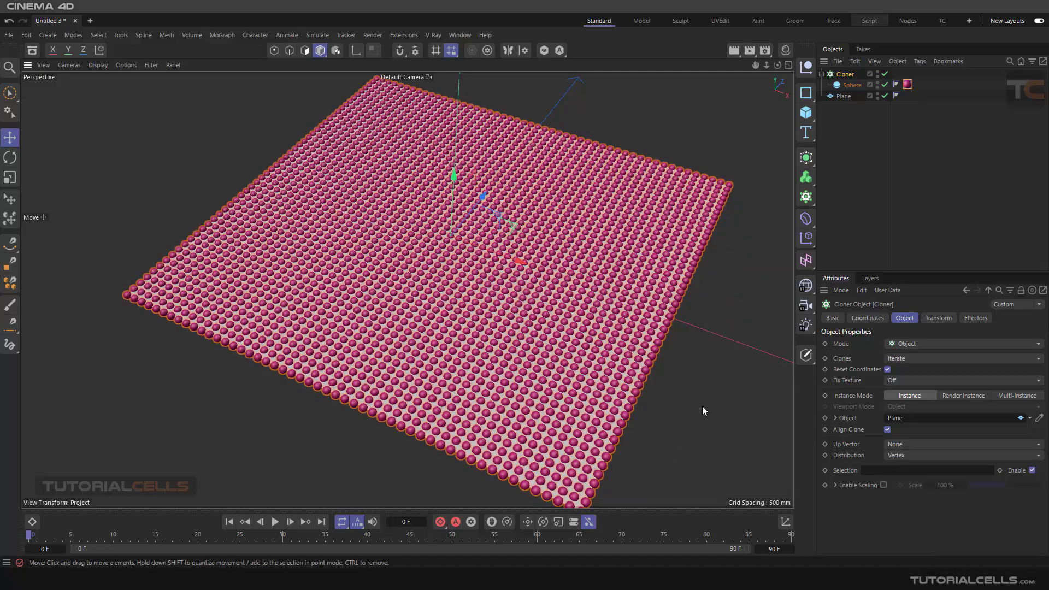
# - Try the Render Instance mode on the Cloner and return it to Instance
pyautogui.click(954, 398)
pyautogui.click(910, 396)
pyautogui.scroll(-3, 583, 307)
pyautogui.scroll(4, 585, 339)
pyautogui.keyDown('alt'); pyautogui.moveTo(591, 345); pyautogui.dragTo(611, 341); pyautogui.keyUp('alt')
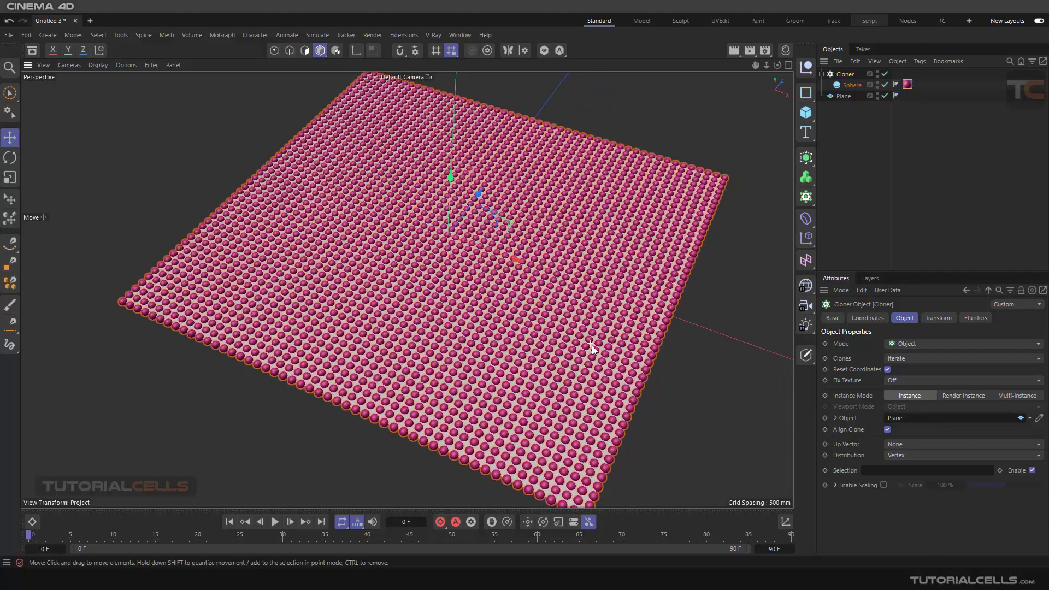
pyautogui.scroll(2, 503, 301)
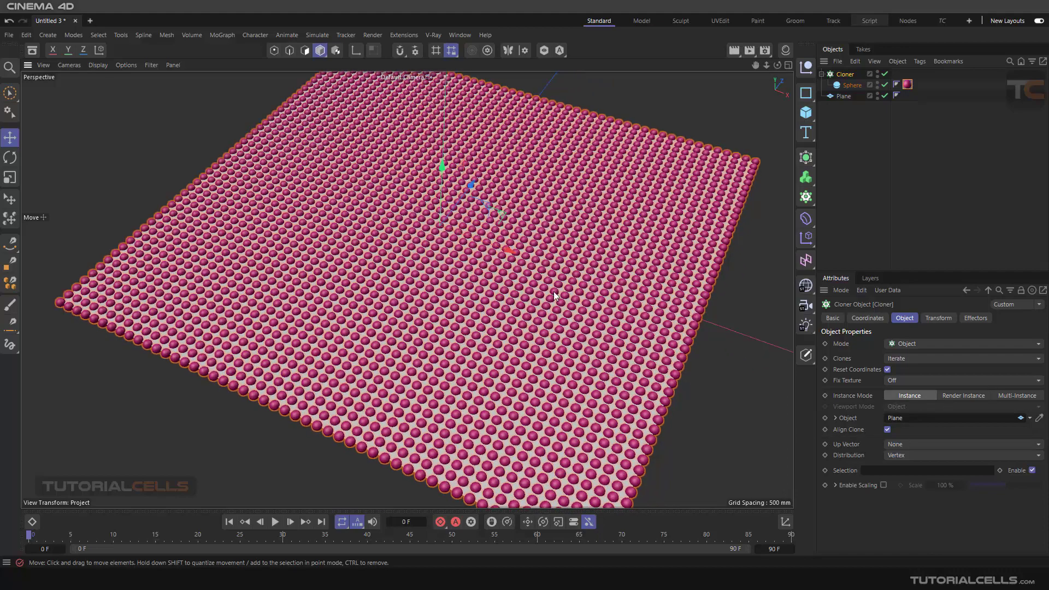
# - Reduce the cloned sphere's segments to 5 to simplify its geometry
pyautogui.click(852, 84)
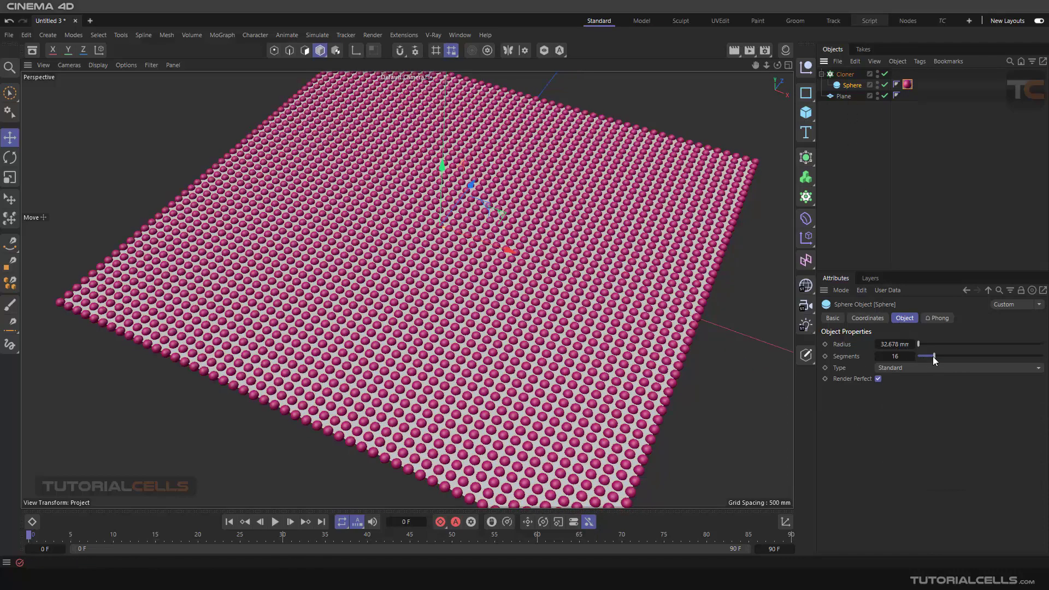
pyautogui.moveTo(933, 360); pyautogui.dragTo(923, 358)
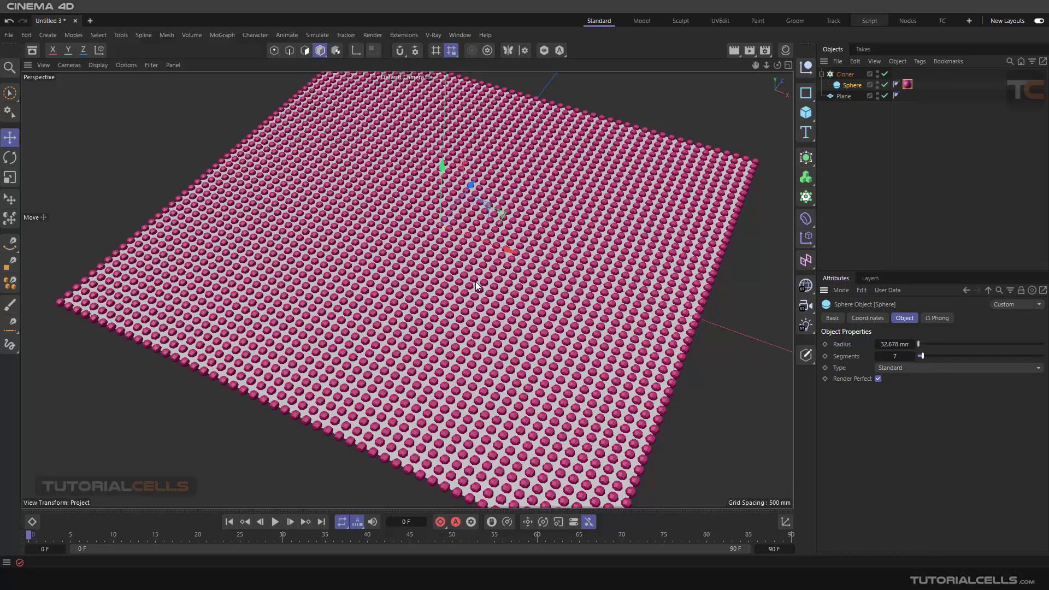
pyautogui.keyDown('alt'); pyautogui.moveTo(476, 286); pyautogui.dragTo(465, 251); pyautogui.keyUp('alt')
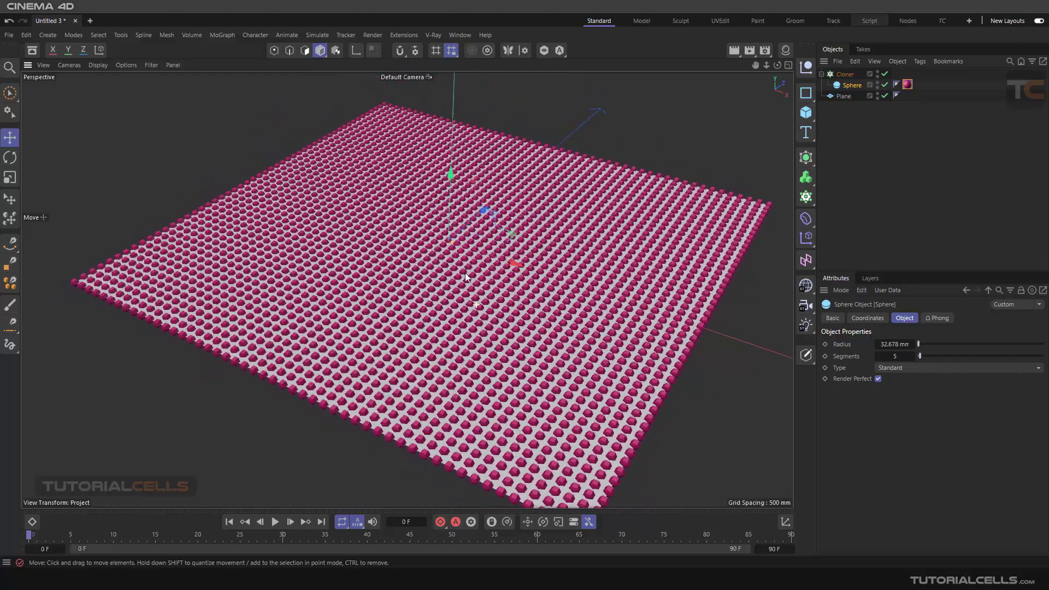
pyautogui.moveTo(466, 277)
pyautogui.keyDown('alt'); pyautogui.mouseDown()
pyautogui.moveTo(473, 302)
pyautogui.moveTo(473, 275)
pyautogui.mouseUp(); pyautogui.keyUp('alt')
pyautogui.keyDown('alt'); pyautogui.moveTo(491, 311); pyautogui.dragTo(494, 320); pyautogui.keyUp('alt')
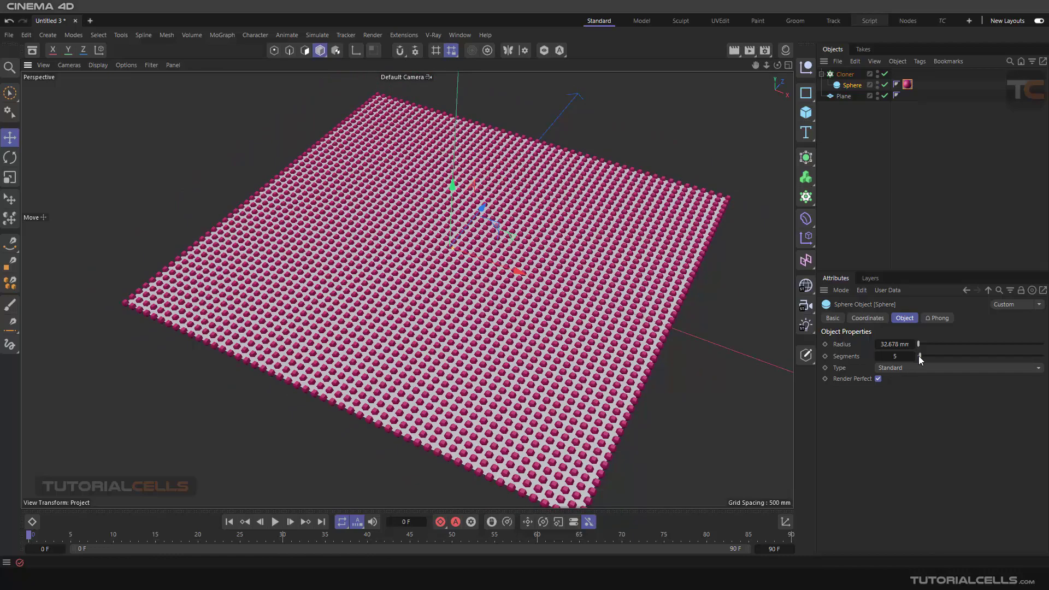
# - Reduce the cloned sphere's segments to 3, and disable the Cloner and its Sphere
pyautogui.moveTo(920, 356); pyautogui.dragTo(917, 356)
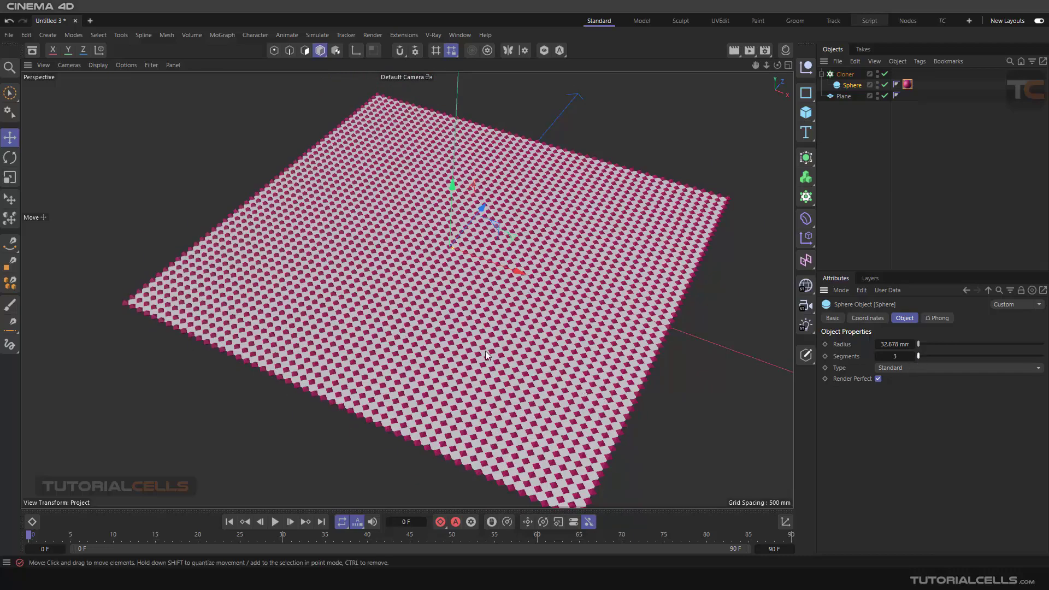
pyautogui.moveTo(486, 355)
pyautogui.keyDown('alt'); pyautogui.mouseDown()
pyautogui.moveTo(501, 389)
pyautogui.moveTo(474, 313)
pyautogui.moveTo(488, 341)
pyautogui.mouseUp(); pyautogui.keyUp('alt')
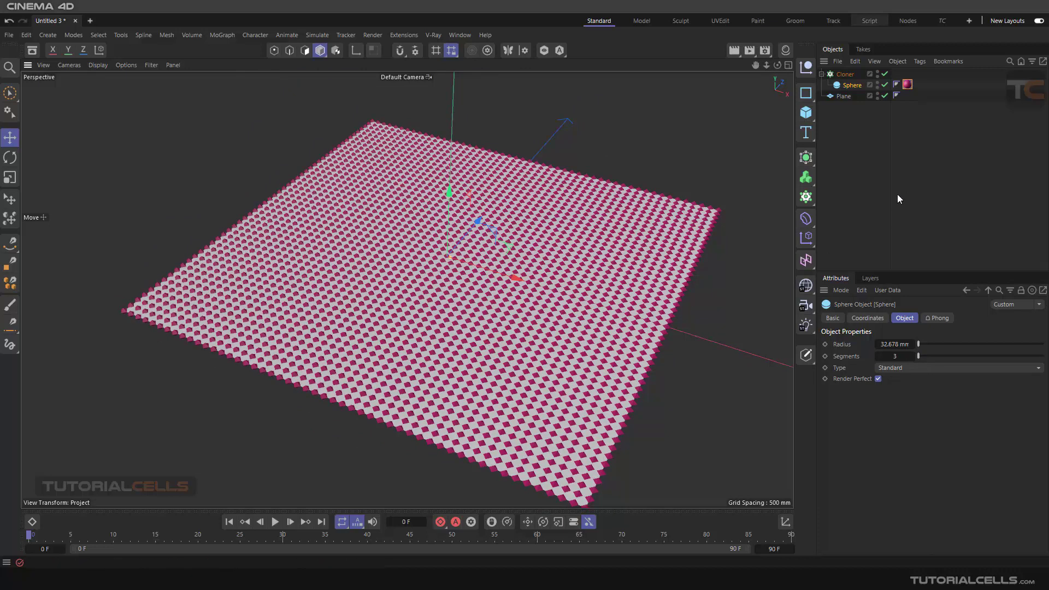
pyautogui.click(885, 74)
pyautogui.click(885, 85)
# - In the Paint layout, start the BodyPaint 3D Setup Wizard for the plane only, keeping Automatic Packed UVs and Single Material Mode
pyautogui.click(844, 96)
pyautogui.scroll(-4, 459, 277)
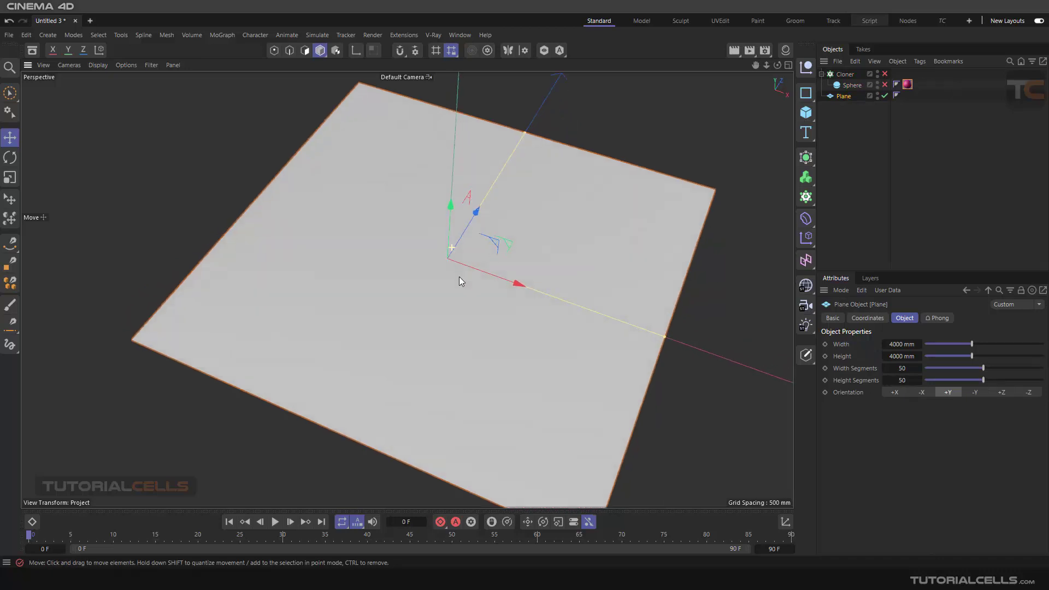
pyautogui.keyDown('alt'); pyautogui.moveTo(459, 276); pyautogui.dragTo(472, 277); pyautogui.keyUp('alt')
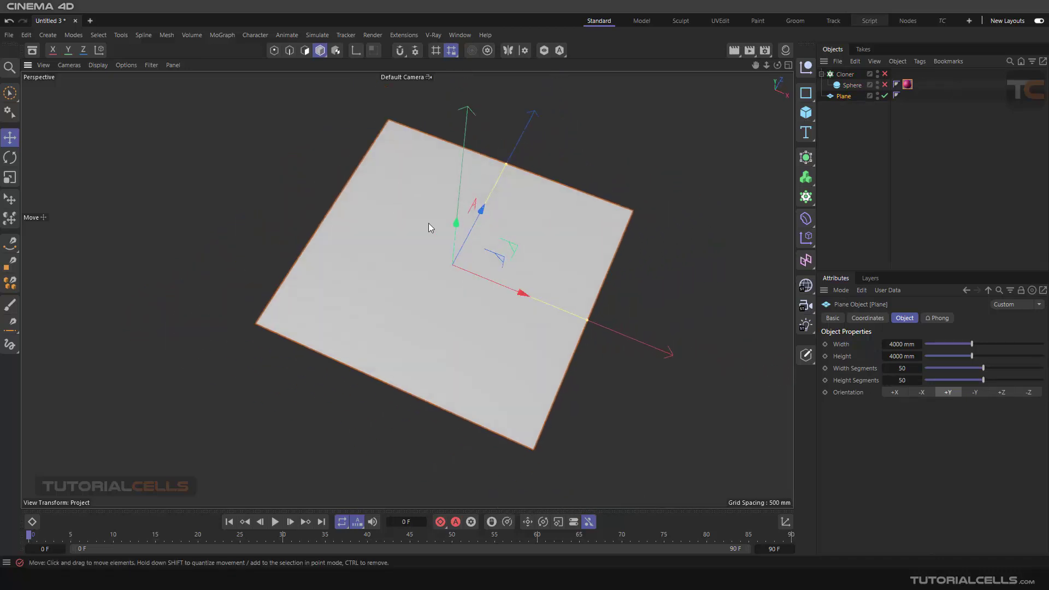
pyautogui.click(758, 21)
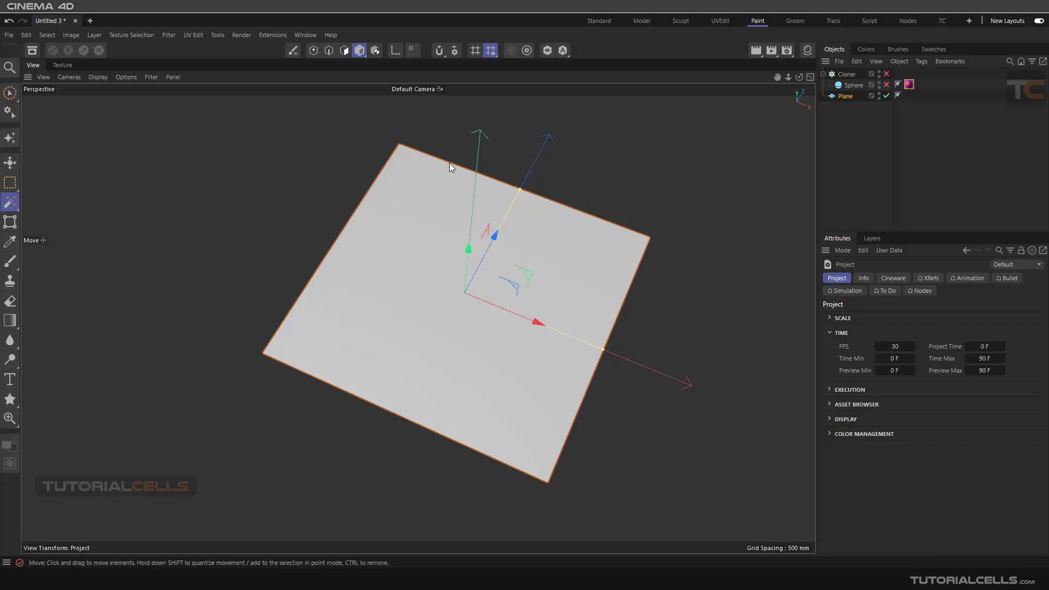
pyautogui.click(9, 141)
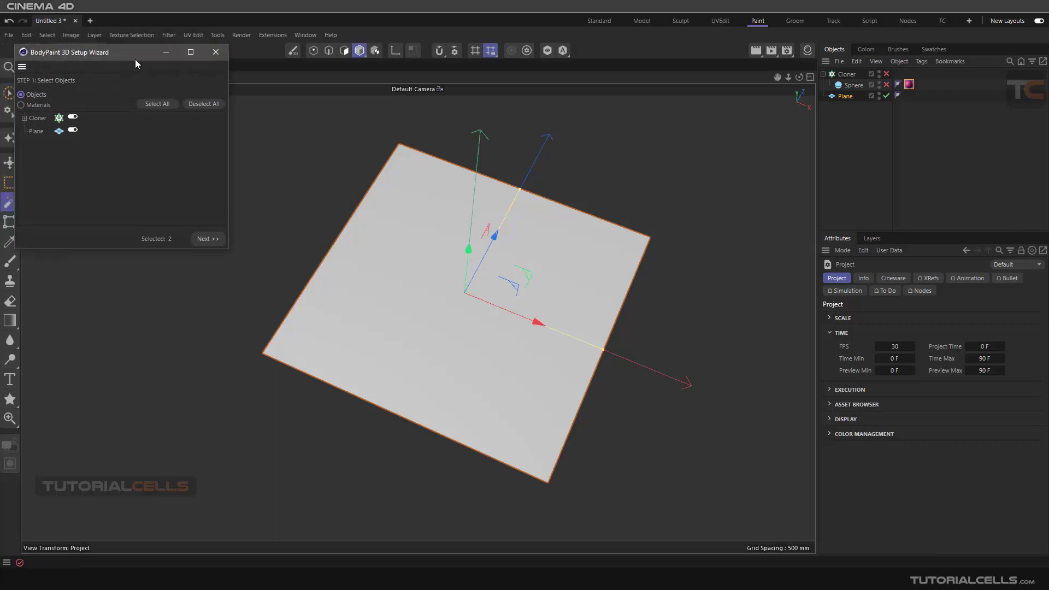
pyautogui.moveTo(135, 59); pyautogui.dragTo(201, 148)
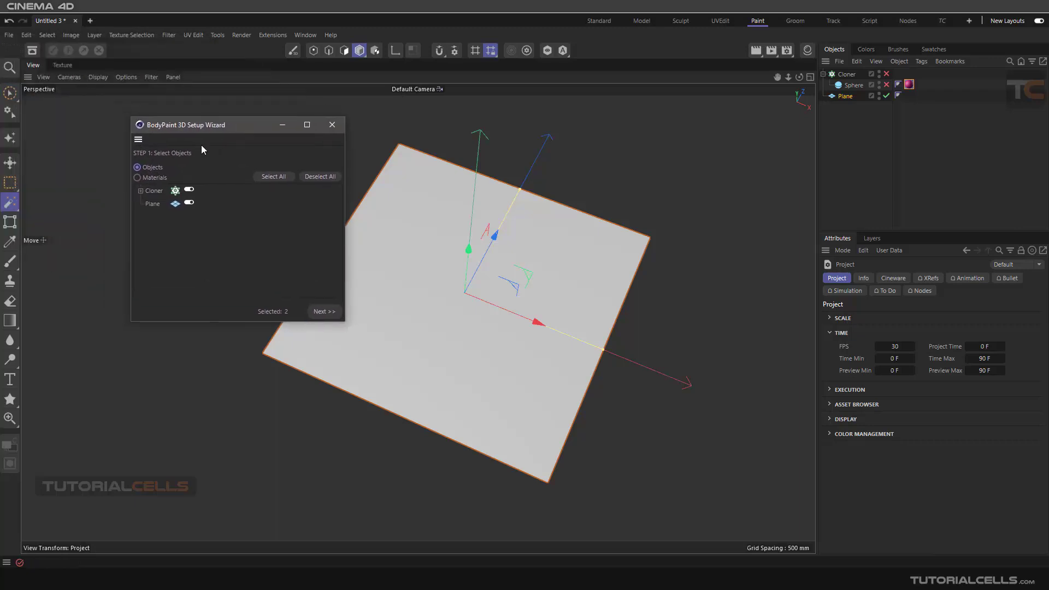
pyautogui.click(153, 205)
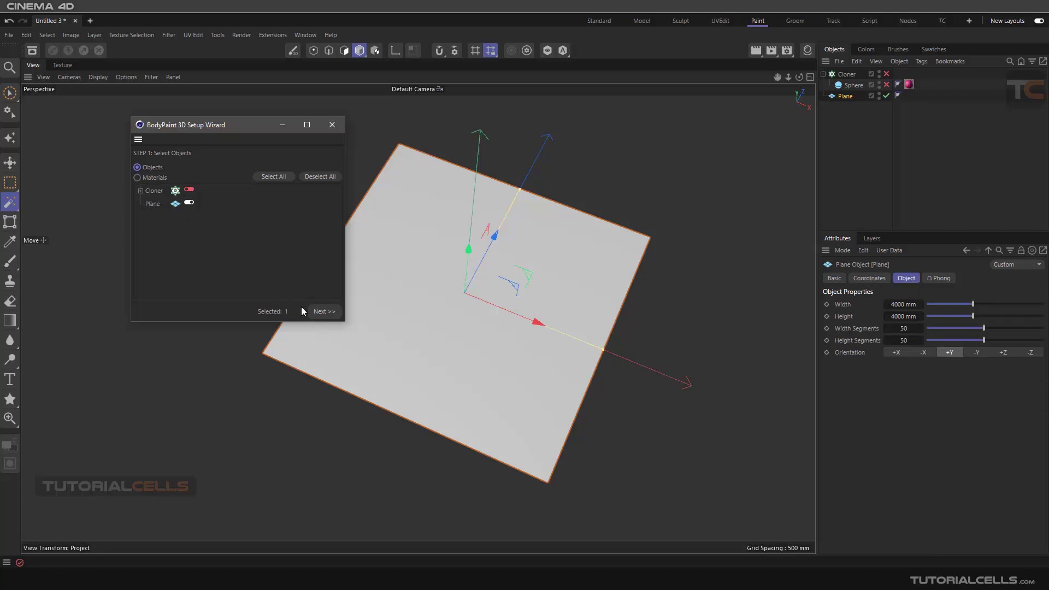
pyautogui.click(325, 312)
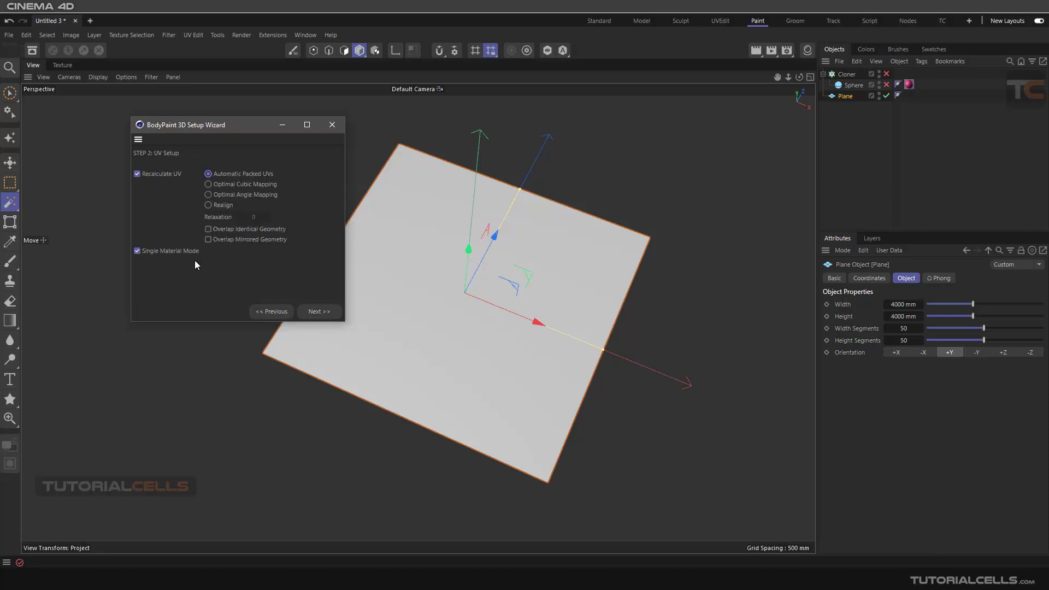
pyautogui.click(317, 314)
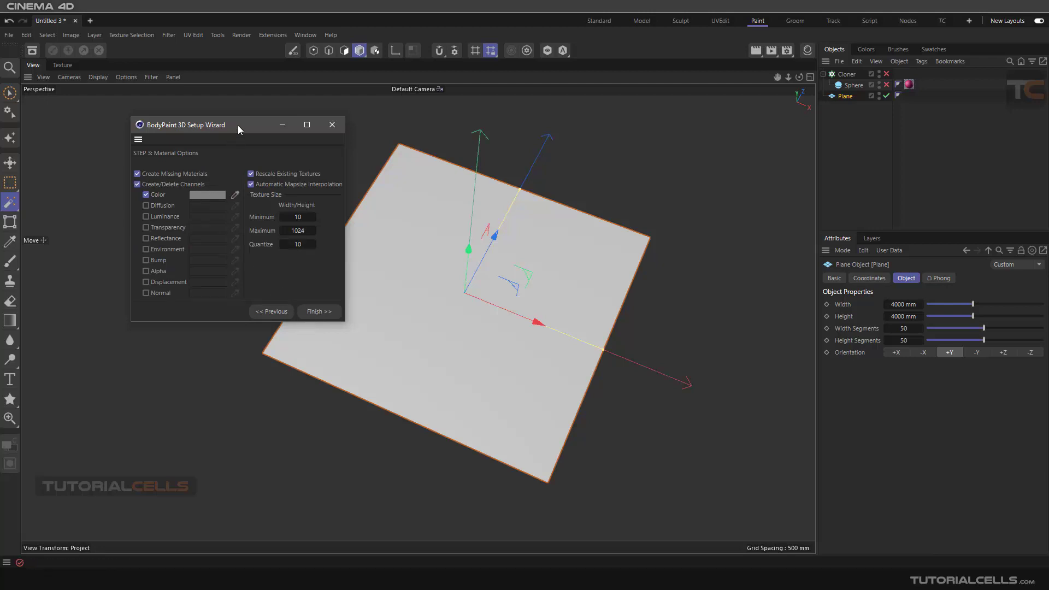
# - Set the wizard's Color channel to black, keep the maximum texture size of 1024, and finish the setup
pyautogui.moveTo(238, 126); pyautogui.dragTo(173, 116)
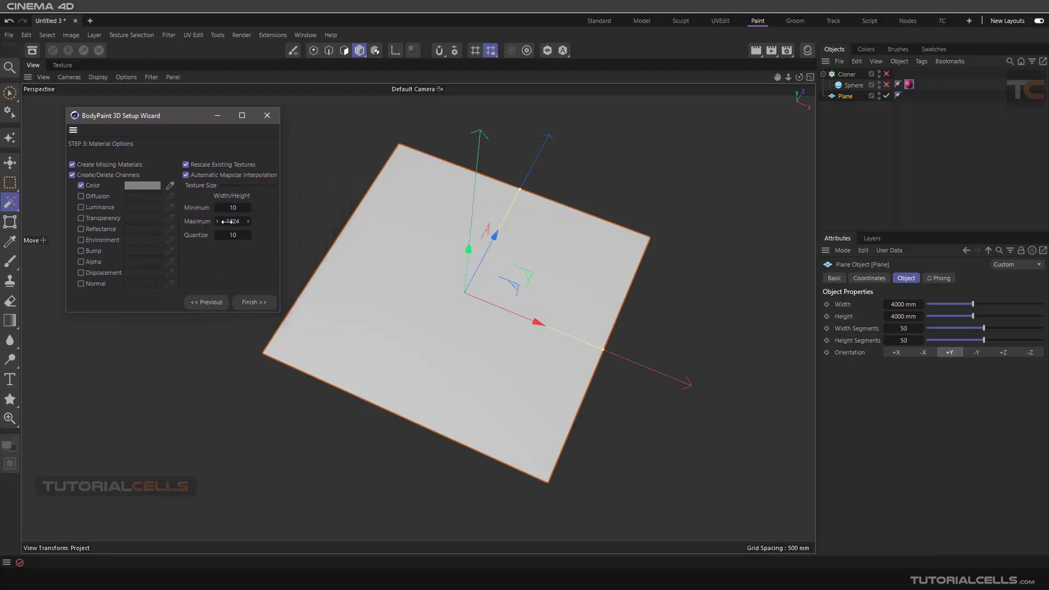
pyautogui.click(142, 185)
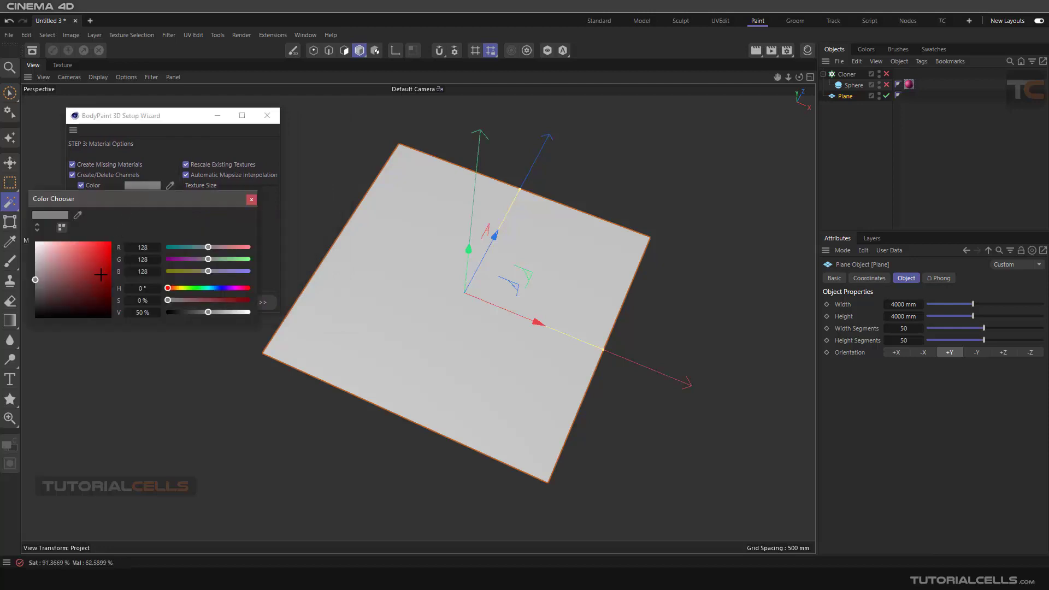
pyautogui.click(51, 311)
pyautogui.moveTo(51, 312); pyautogui.dragTo(46, 329)
pyautogui.click(250, 200)
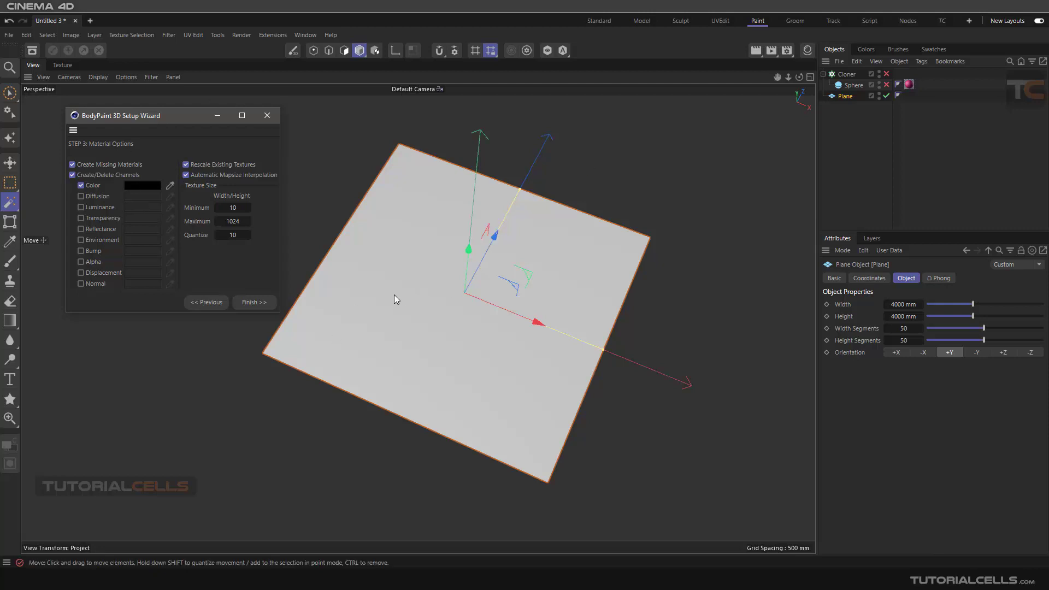
pyautogui.click(264, 301)
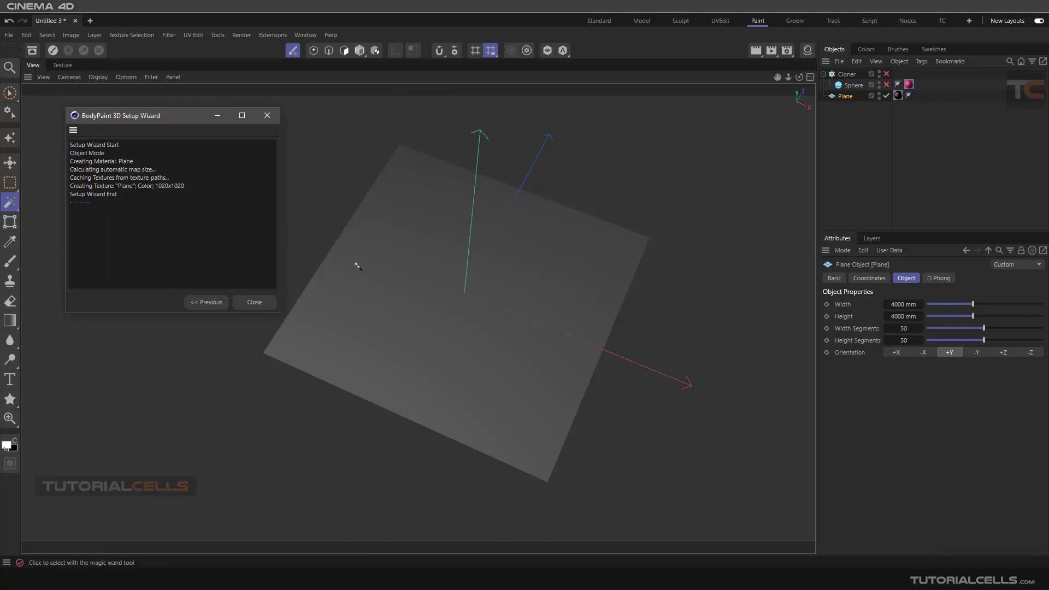
pyautogui.click(255, 302)
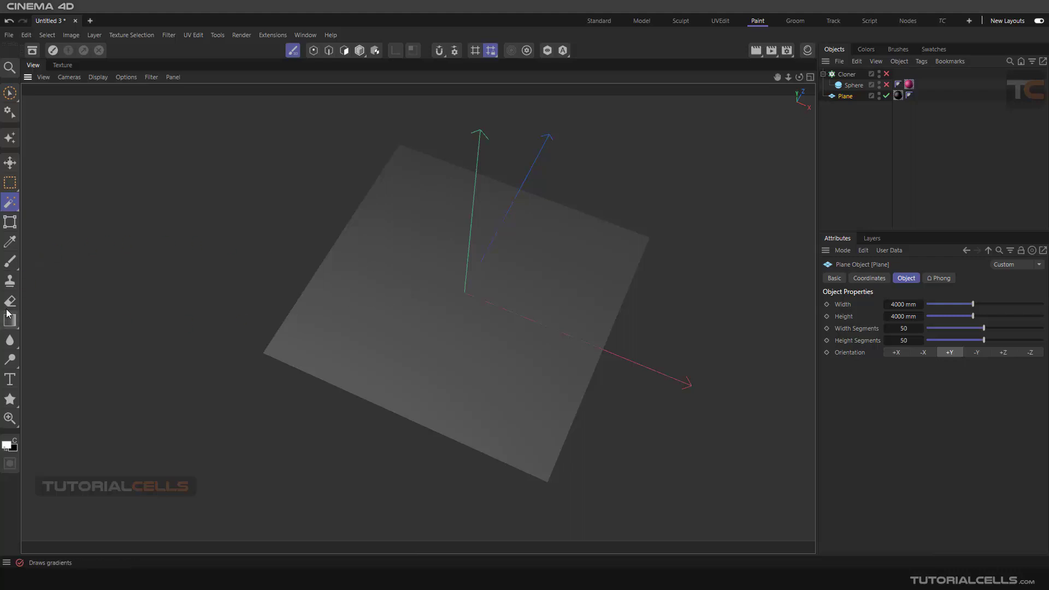
# - Paint a white band along the plane's front edge with a round brush of size 74
pyautogui.click(10, 261)
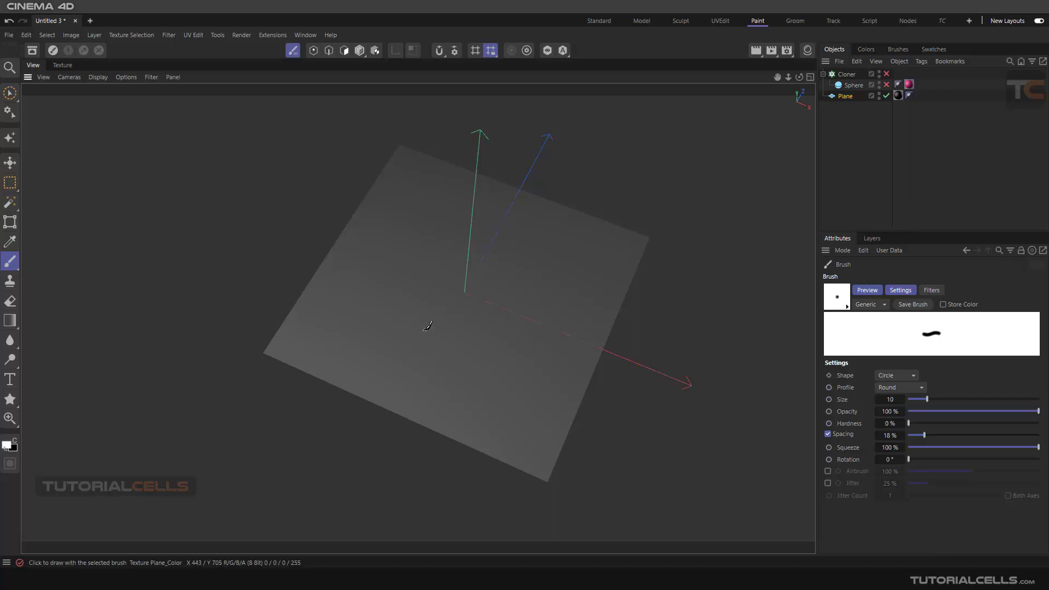
pyautogui.moveTo(425, 330); pyautogui.dragTo(465, 327, button='middle')
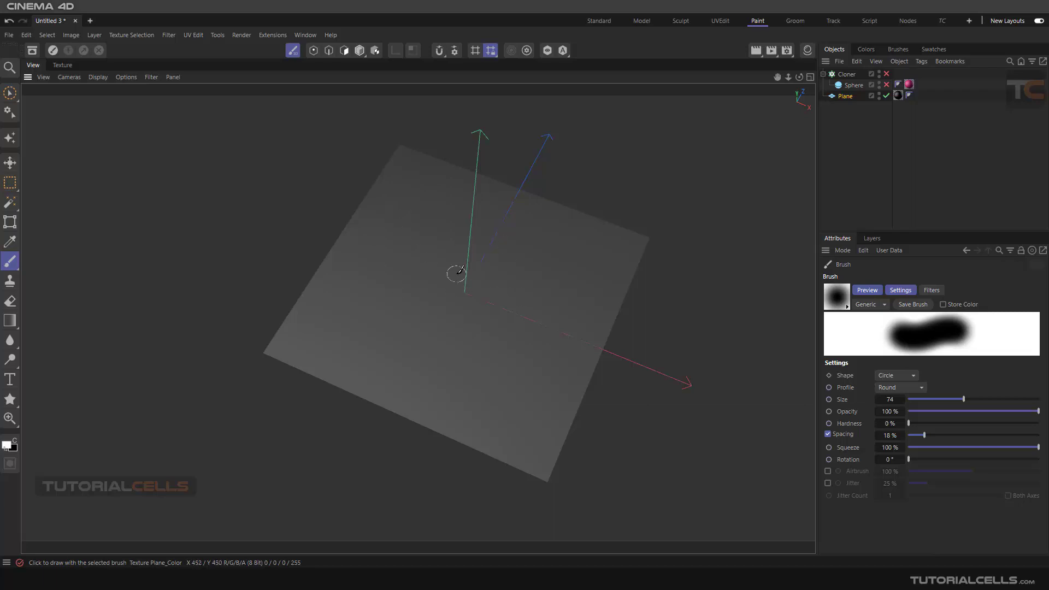
pyautogui.moveTo(457, 270)
pyautogui.keyDown('alt'); pyautogui.mouseDown()
pyautogui.moveTo(460, 284)
pyautogui.moveTo(457, 273)
pyautogui.mouseUp(); pyautogui.keyUp('alt')
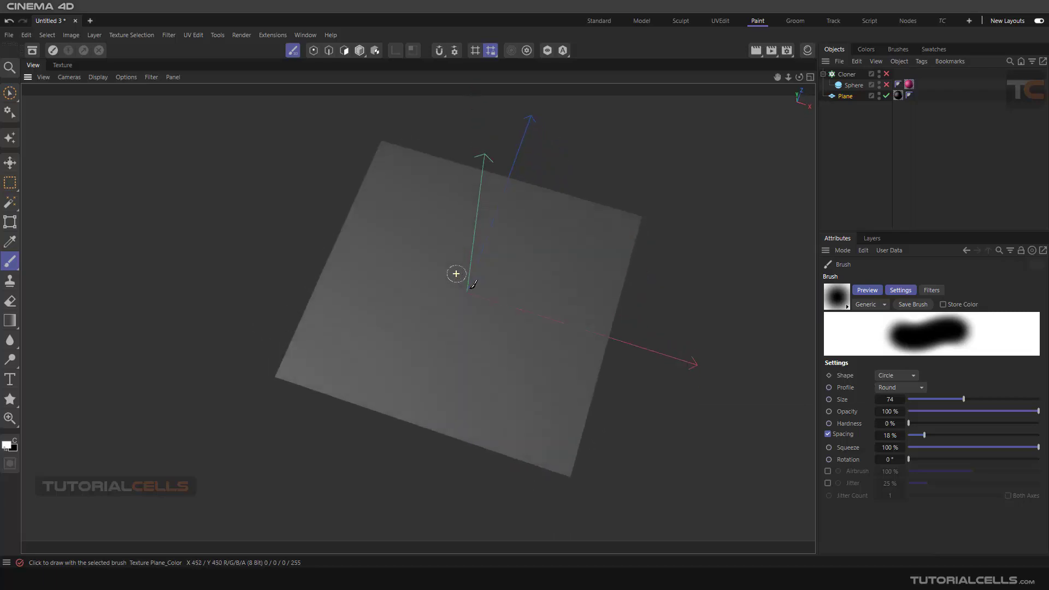
pyautogui.click(866, 49)
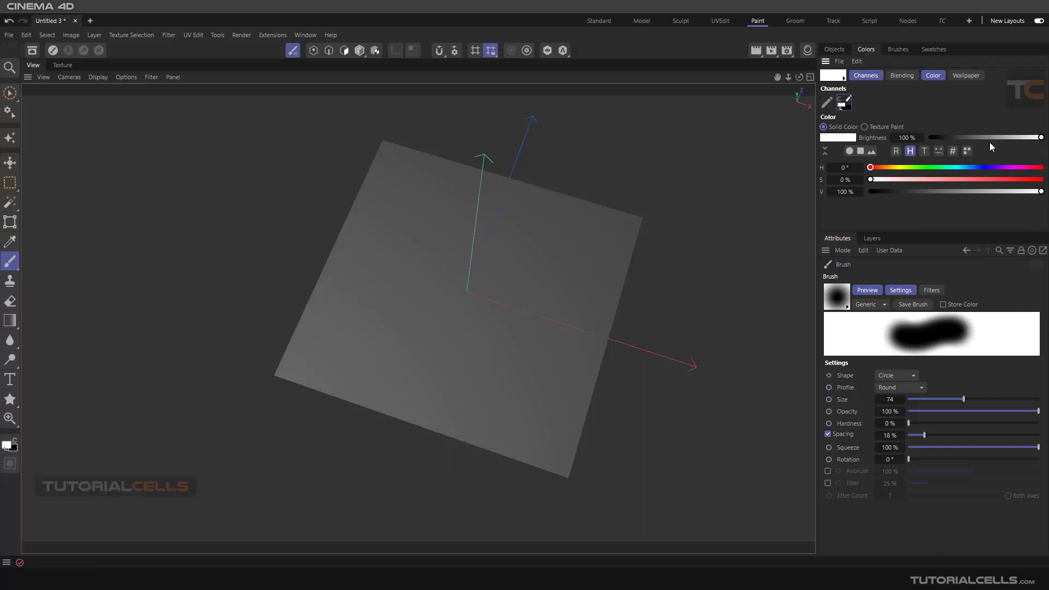
pyautogui.moveTo(281, 366)
pyautogui.mouseDown()
pyautogui.moveTo(568, 461)
pyautogui.moveTo(281, 367)
pyautogui.moveTo(300, 360)
pyautogui.mouseUp()
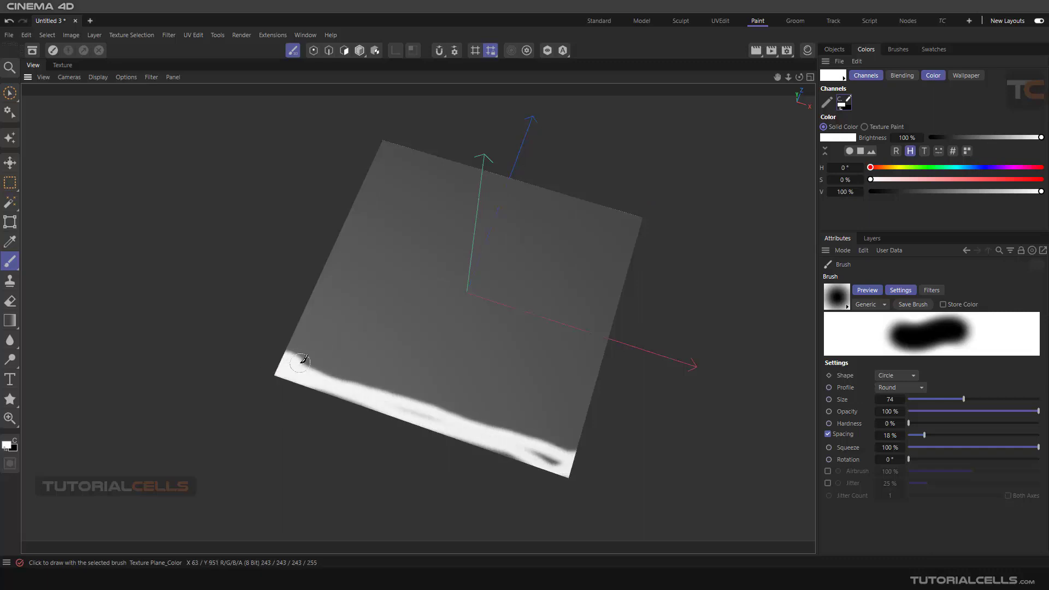
# - Enlarge the brush to size 137 and widen the white band into an even strip across the plane
pyautogui.moveTo(302, 359); pyautogui.dragTo(344, 359, button='middle')
pyautogui.scroll(1, 293, 356)
pyautogui.moveTo(285, 352)
pyautogui.mouseDown()
pyautogui.moveTo(574, 457)
pyautogui.moveTo(571, 469)
pyautogui.moveTo(287, 353)
pyautogui.moveTo(305, 342)
pyautogui.moveTo(611, 444)
pyautogui.moveTo(307, 333)
pyautogui.moveTo(629, 437)
pyautogui.moveTo(604, 427)
pyautogui.moveTo(596, 390)
pyautogui.mouseUp()
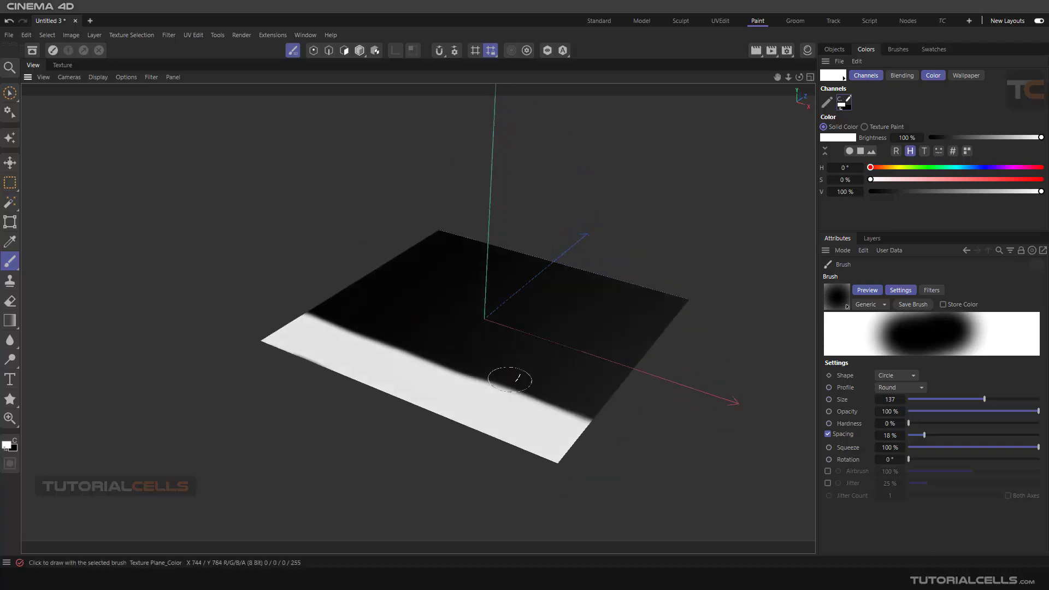
# - Set the brush colour's brightness to 55% and paint a grey band directly behind the white one
pyautogui.moveTo(504, 375)
pyautogui.keyDown('alt'); pyautogui.mouseDown()
pyautogui.moveTo(534, 403)
pyautogui.moveTo(529, 414)
pyautogui.mouseUp(); pyautogui.keyUp('alt')
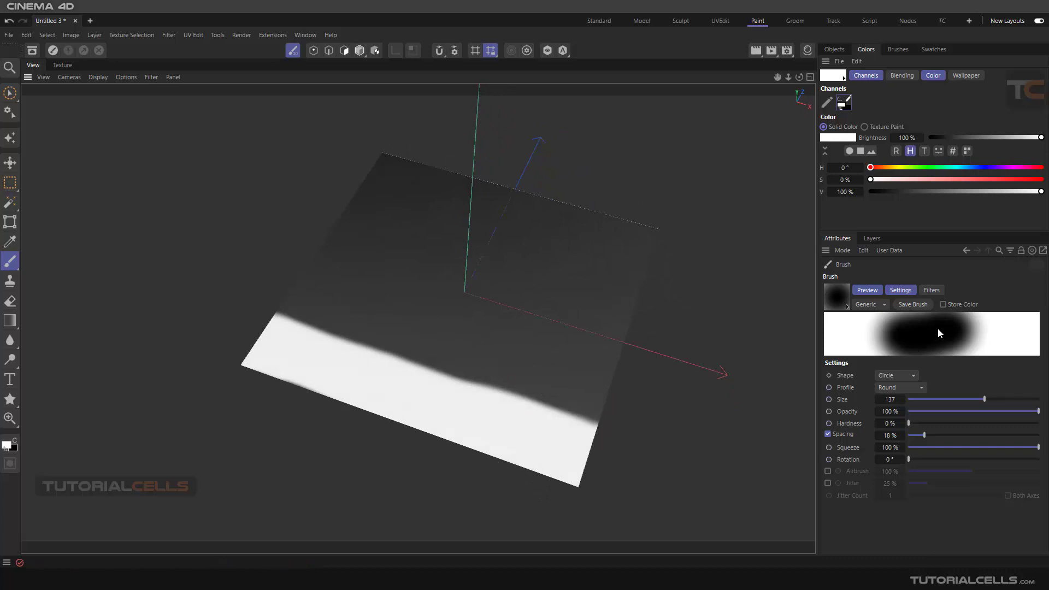
pyautogui.click(992, 138)
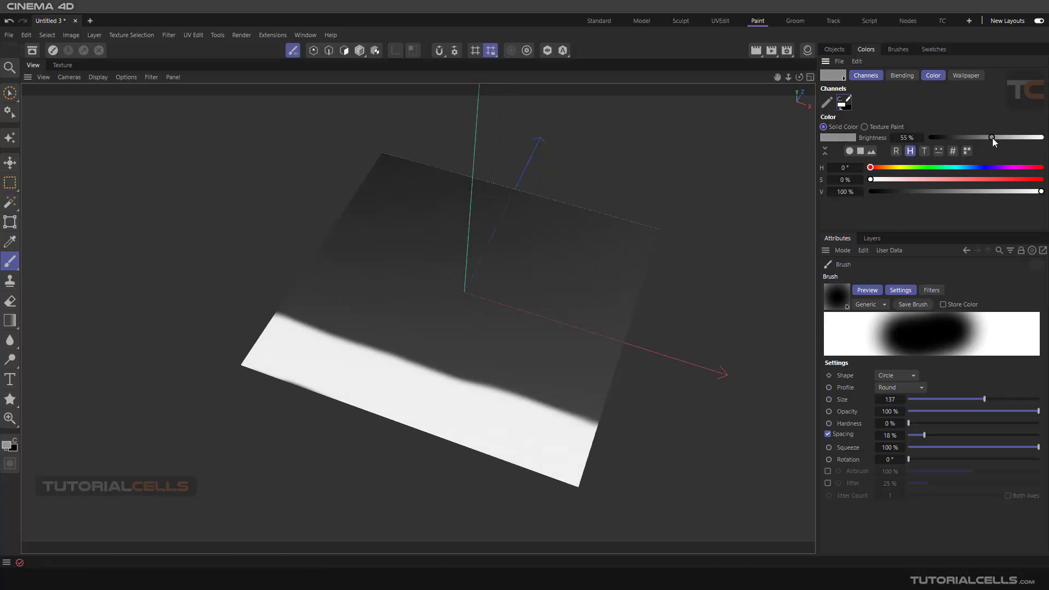
pyautogui.moveTo(289, 303)
pyautogui.mouseDown()
pyautogui.moveTo(341, 330)
pyautogui.moveTo(597, 405)
pyautogui.moveTo(597, 393)
pyautogui.moveTo(525, 363)
pyautogui.moveTo(296, 298)
pyautogui.moveTo(490, 353)
pyautogui.moveTo(306, 289)
pyautogui.moveTo(414, 326)
pyautogui.moveTo(585, 410)
pyautogui.moveTo(306, 297)
pyautogui.mouseUp()
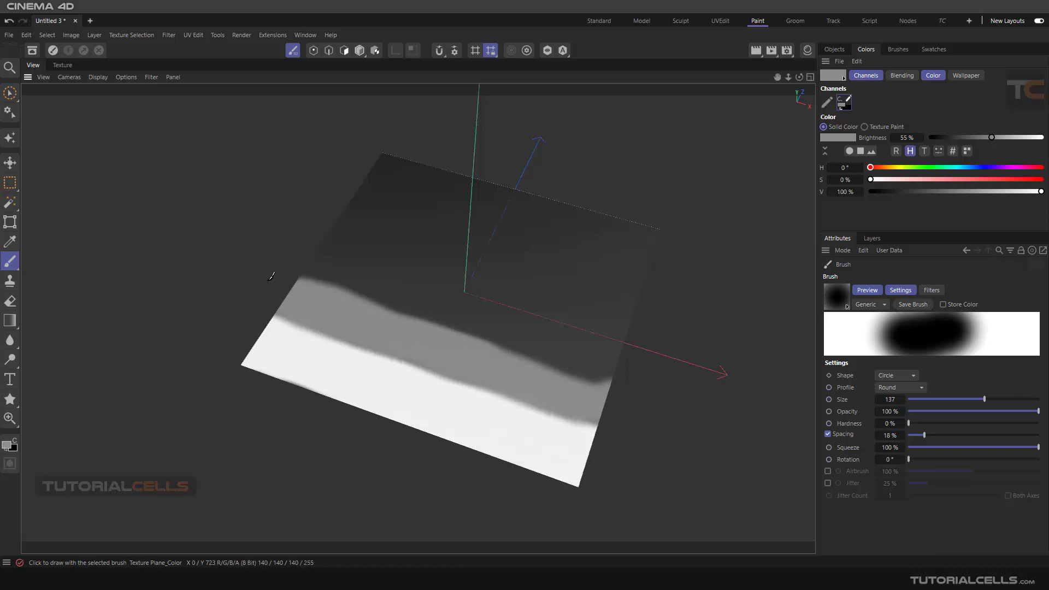
# - Set up the Draw Text tool with the text "TC", Center alignment and size 585
pyautogui.moveTo(527, 322)
pyautogui.keyDown('alt'); pyautogui.mouseDown()
pyautogui.moveTo(534, 328)
pyautogui.moveTo(508, 293)
pyautogui.moveTo(418, 319)
pyautogui.moveTo(512, 371)
pyautogui.mouseUp(); pyautogui.keyUp('alt')
pyautogui.middleClick(468, 345)
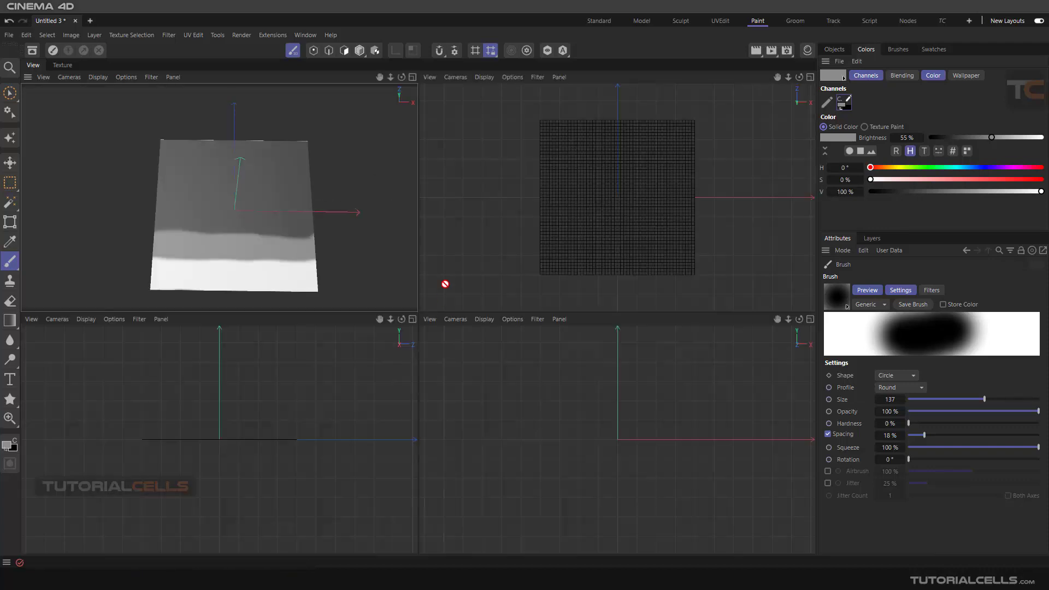
pyautogui.middleClick(555, 239)
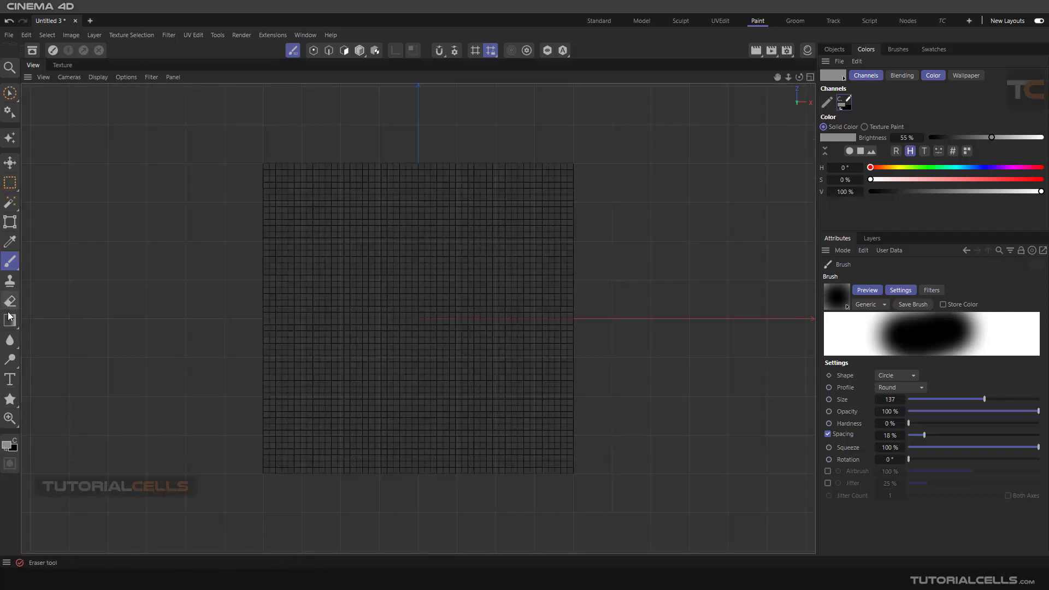
pyautogui.click(10, 379)
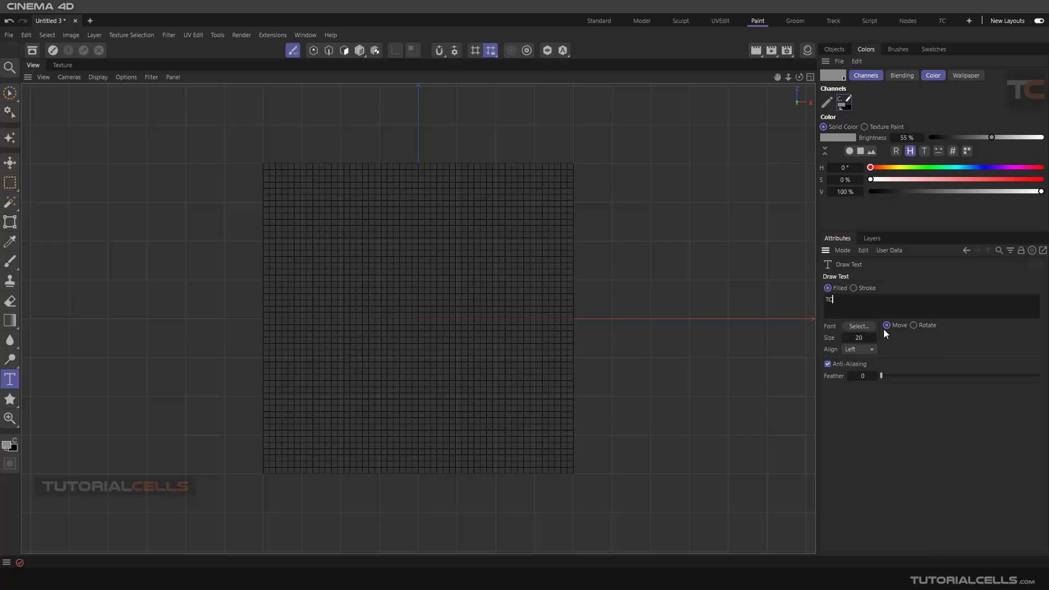
pyautogui.click(871, 350)
pyautogui.moveTo(856, 338); pyautogui.dragTo(871, 338)
pyautogui.middleClick(381, 303)
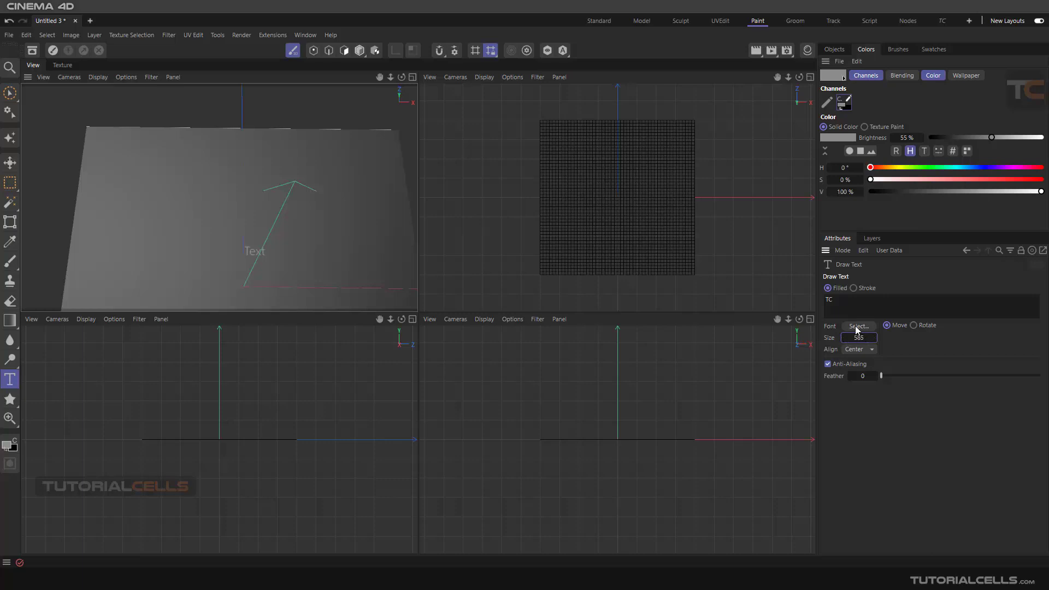
# - Try placing the size 585 "TC" text on the plane without changing the font, and undo it
pyautogui.click(858, 327)
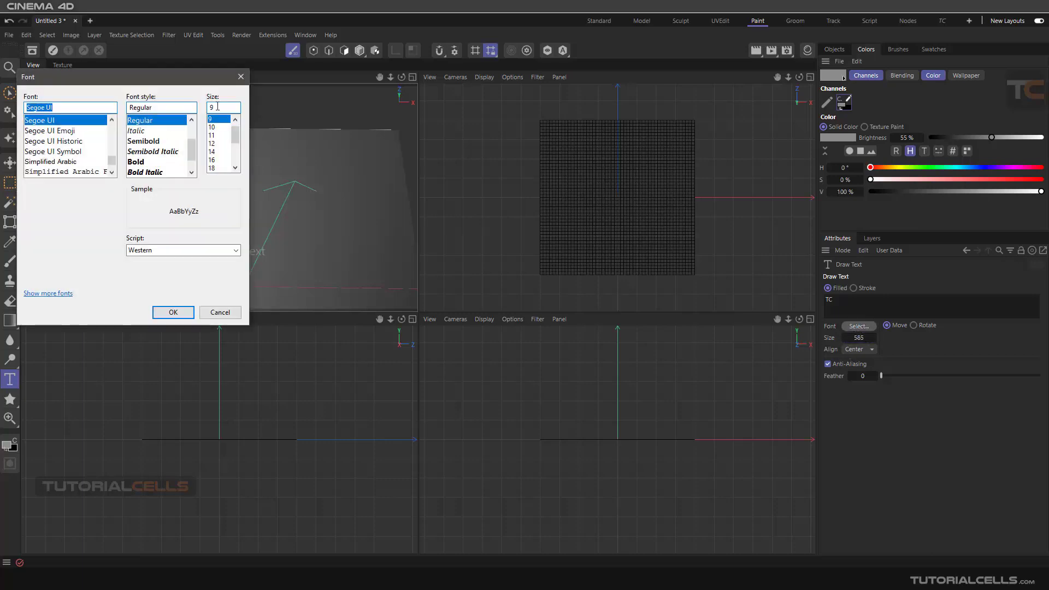
pyautogui.click(240, 77)
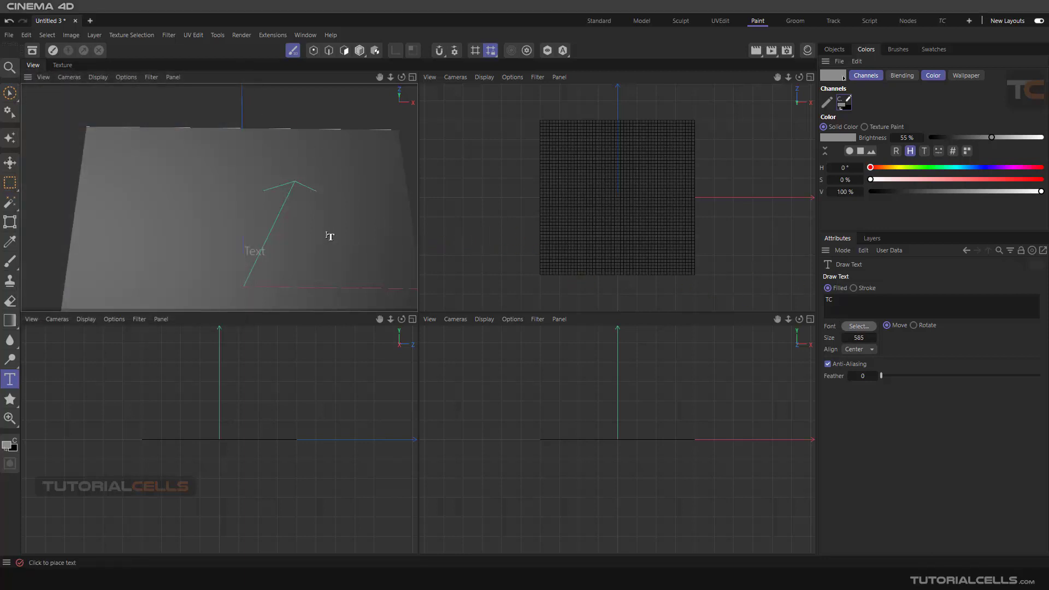
pyautogui.keyDown('alt'); pyautogui.moveTo(330, 236); pyautogui.dragTo(284, 208); pyautogui.keyUp('alt')
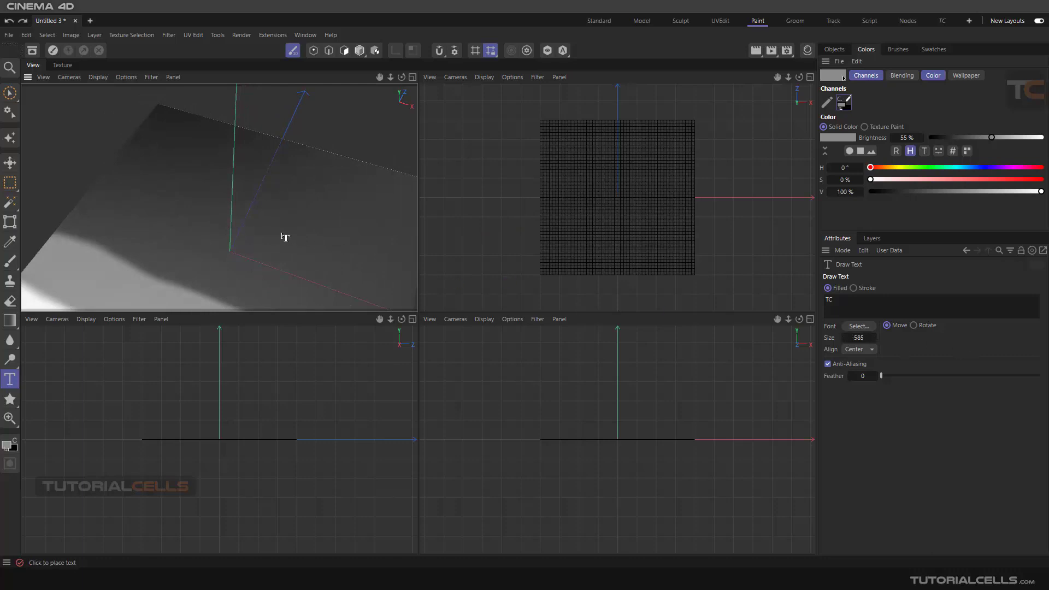
pyautogui.click(246, 235)
pyautogui.scroll(-5, 277, 266)
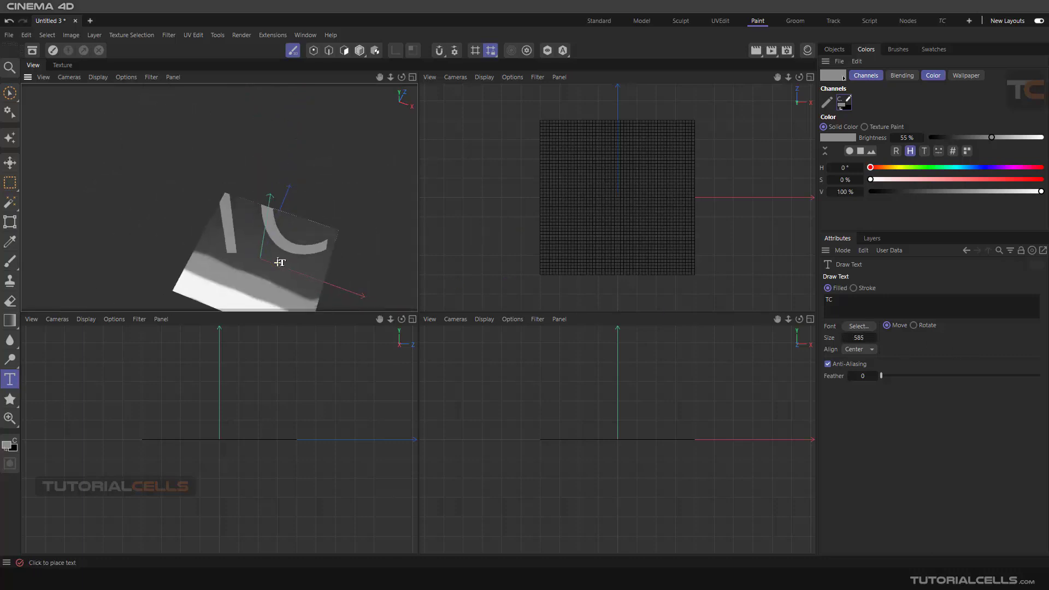
pyautogui.scroll(5, 279, 263)
pyautogui.hotkey('ctrl', 'z')
# - Set the text size to 50 and place "TC" near the plane's centre
pyautogui.middleClick(619, 205)
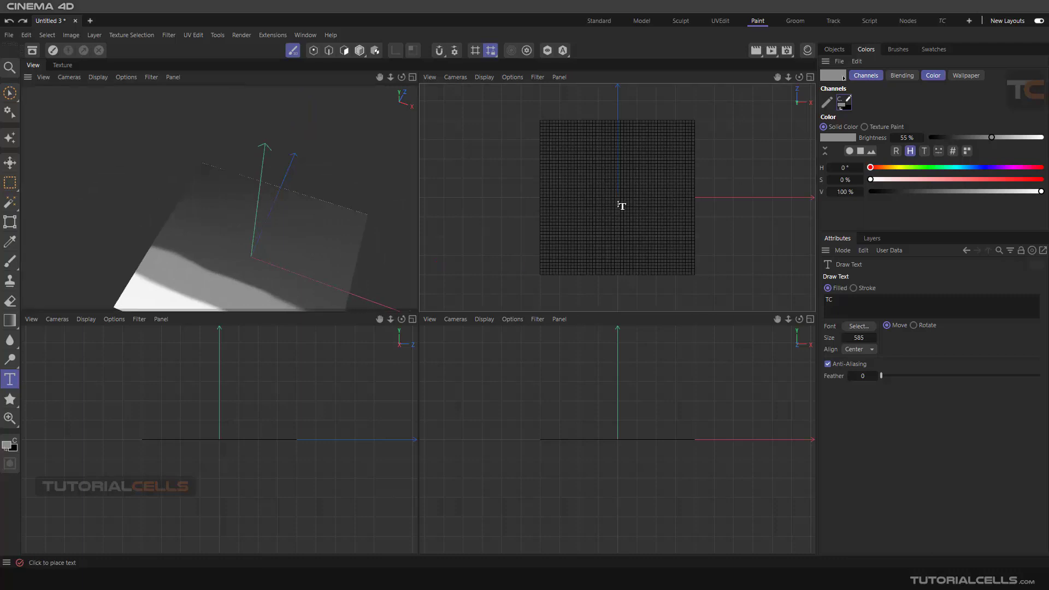
pyautogui.doubleClick(858, 337)
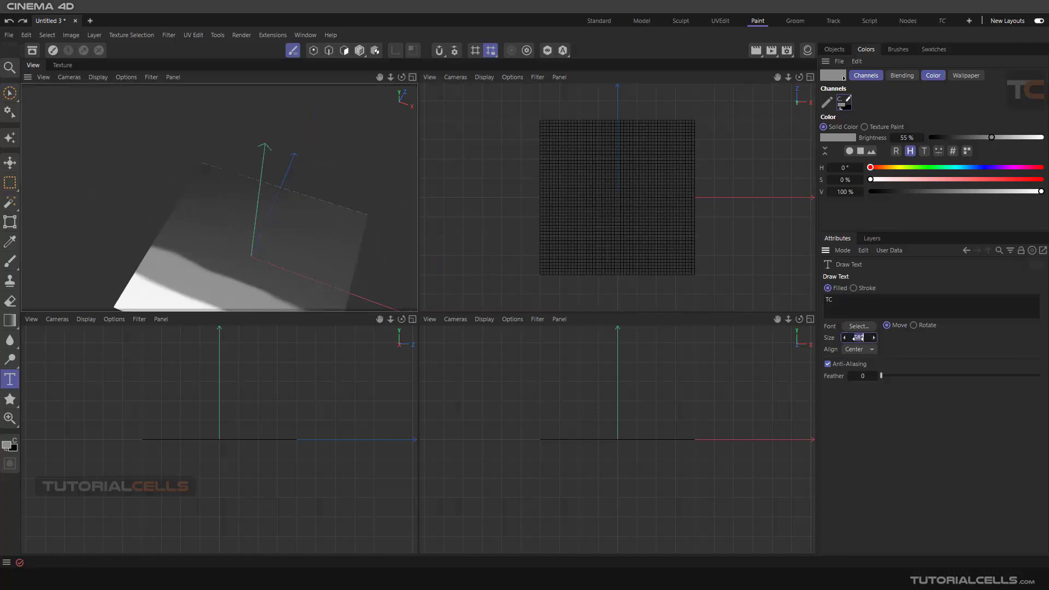
pyautogui.press('Return')
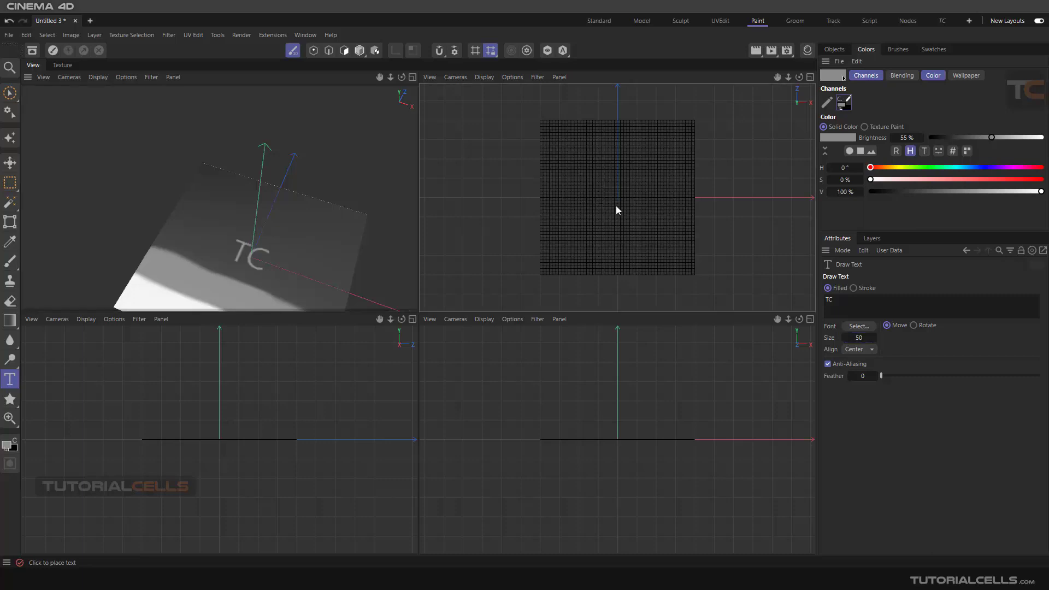
# - Undo the size 50 text, set the text size to 100, try placing "TC" behind the plane's centre, and undo it
pyautogui.hotkey('ctrl', 'z')
pyautogui.doubleClick(859, 337)
pyautogui.click(620, 171)
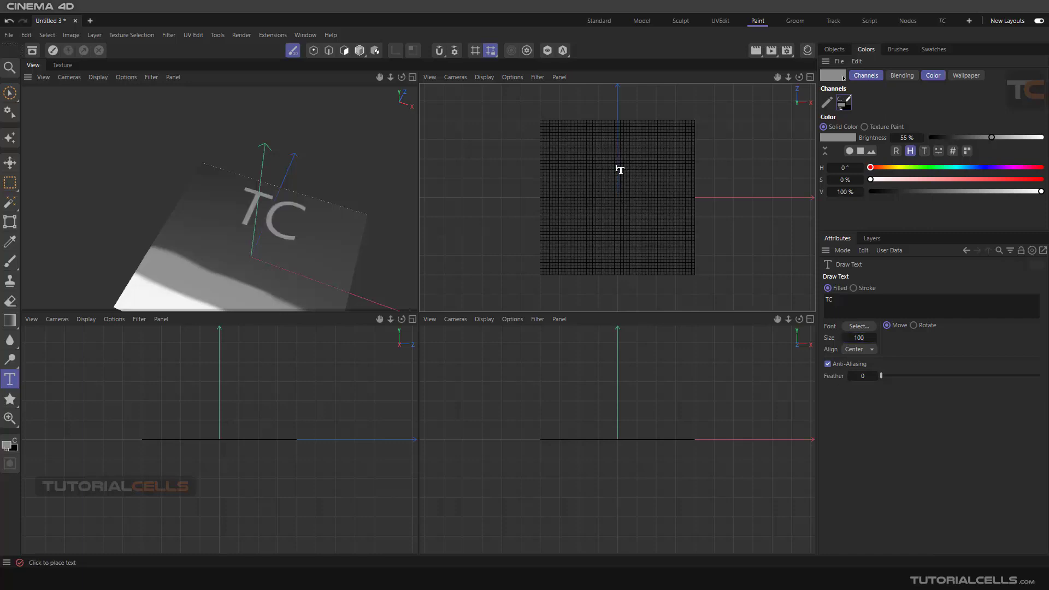
pyautogui.hotkey('ctrl', 'z')
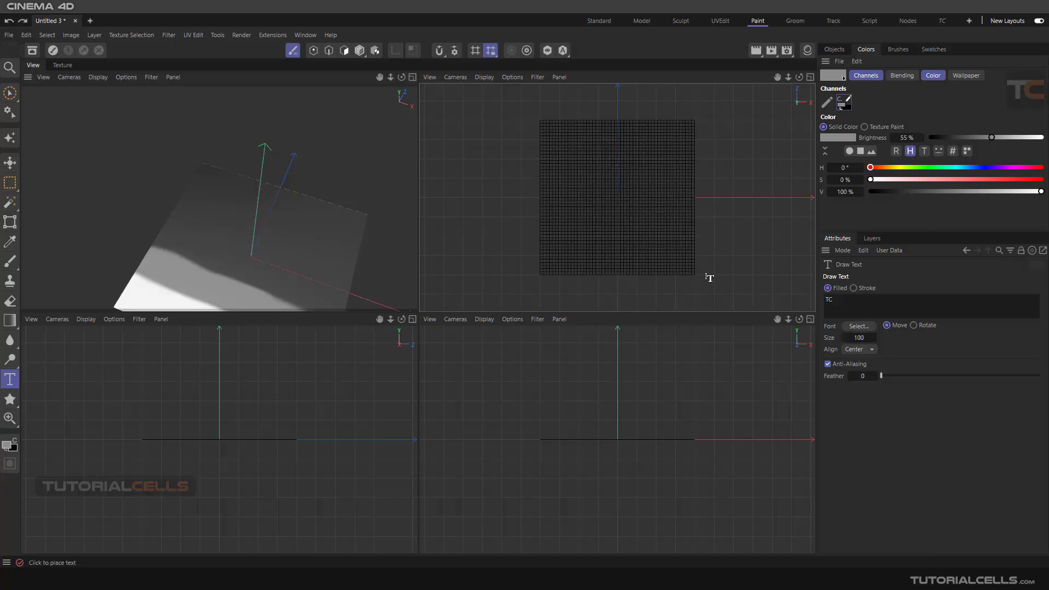
# - Set the Draw Text font to Segoe UI with the Bold style
pyautogui.click(859, 326)
pyautogui.click(144, 162)
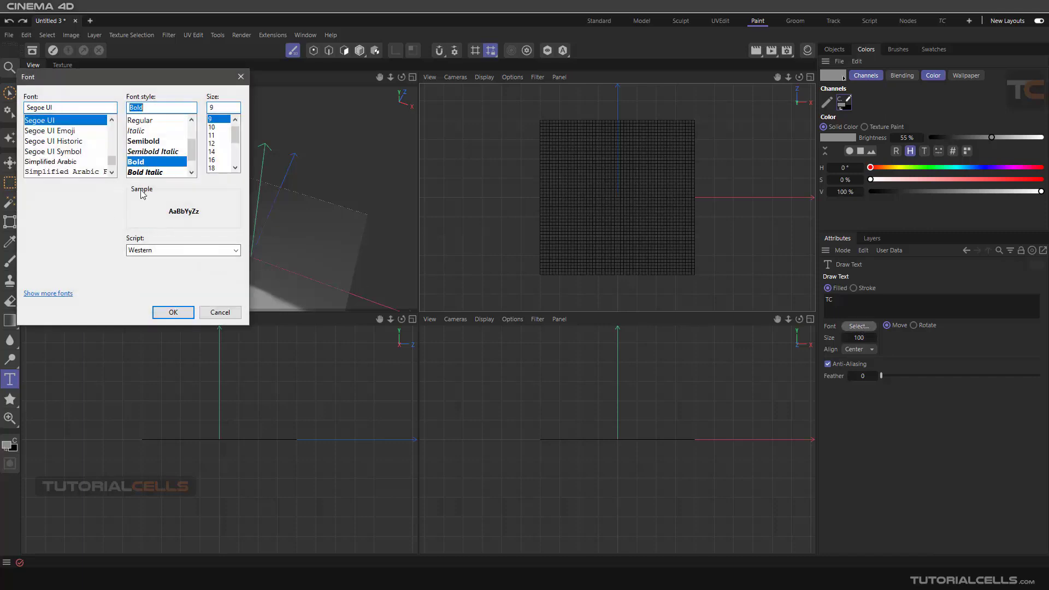
pyautogui.click(173, 312)
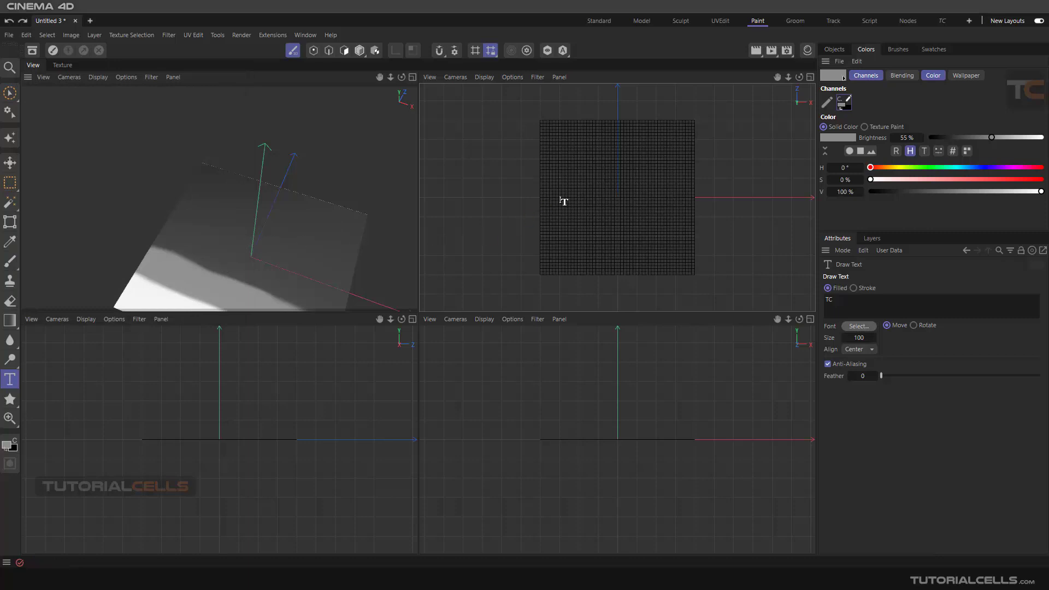
# - Try placing the grey bold "TC" text near the plane's centre, and undo it
pyautogui.click(602, 189)
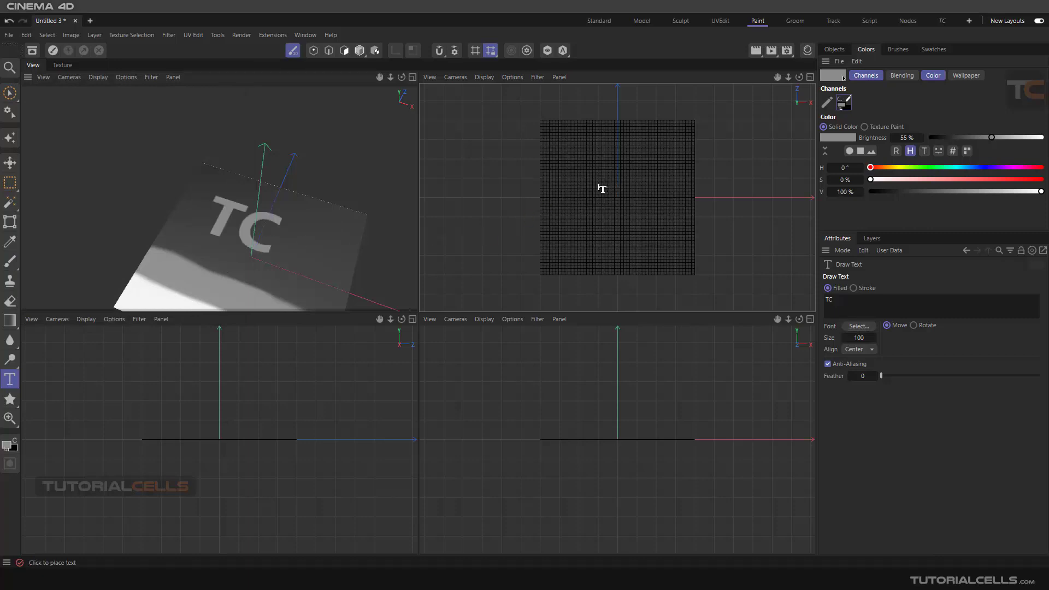
pyautogui.middleClick(345, 227)
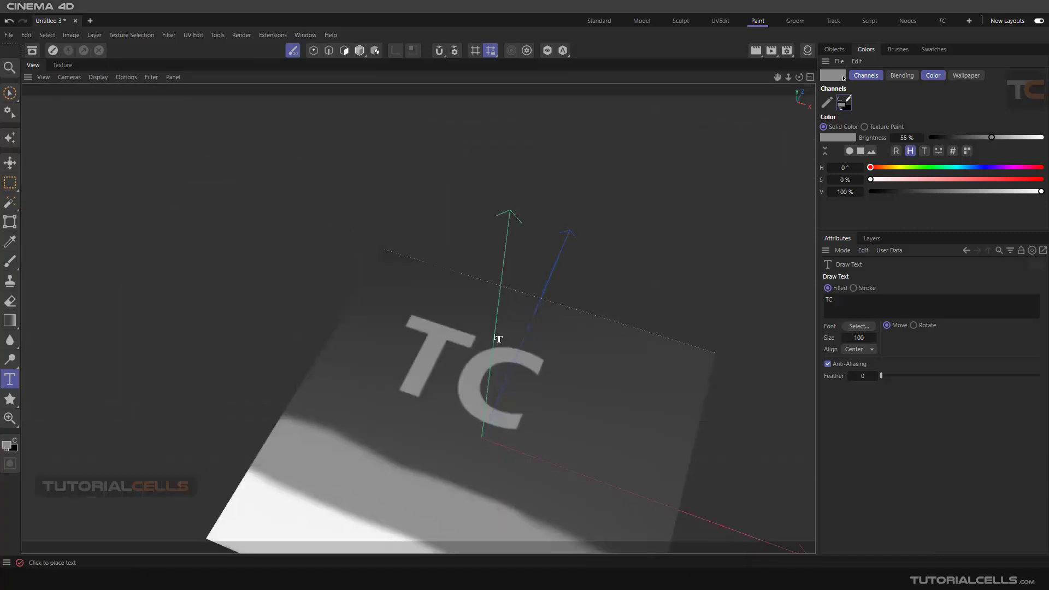
pyautogui.moveTo(485, 339)
pyautogui.keyDown('alt'); pyautogui.mouseDown()
pyautogui.moveTo(506, 393)
pyautogui.moveTo(483, 302)
pyautogui.moveTo(492, 372)
pyautogui.moveTo(487, 346)
pyautogui.mouseUp(); pyautogui.keyUp('alt')
pyautogui.hotkey('ctrl', 'z')
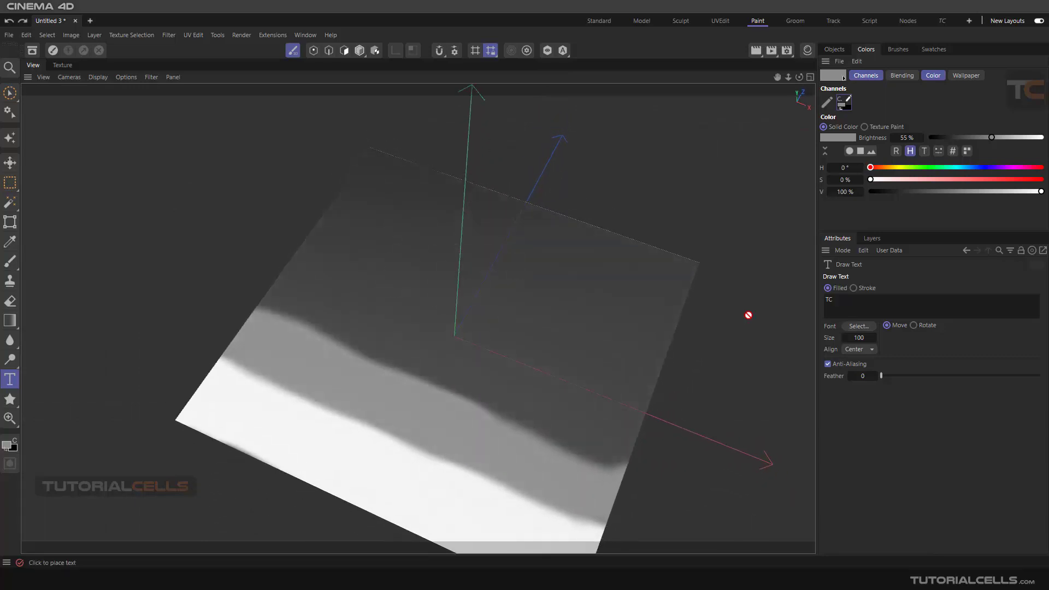
# - Set the colour's brightness to 100% and place the white bold "TC" text just behind the plane's centre from the top view
pyautogui.moveTo(993, 137); pyautogui.dragTo(1042, 137)
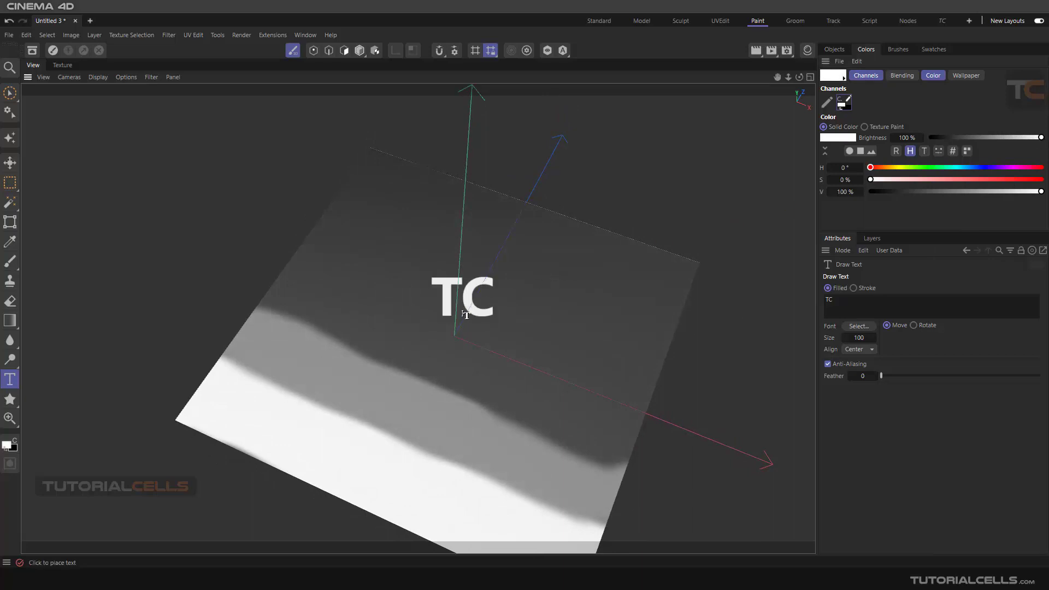
pyautogui.click(470, 313)
pyautogui.hotkey('ctrl', 'z')
pyautogui.middleClick(476, 333)
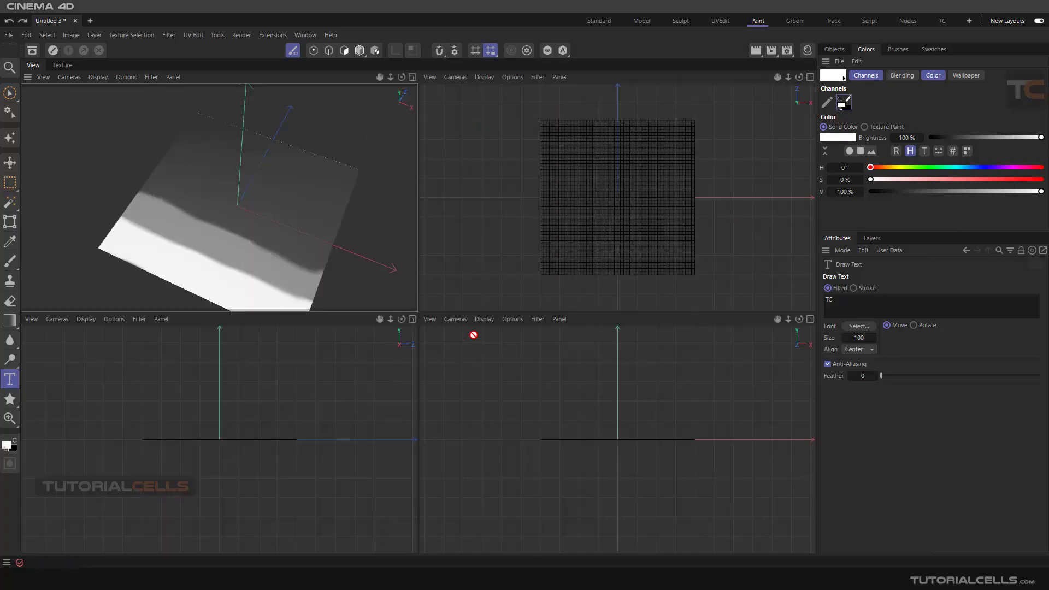
pyautogui.click(611, 182)
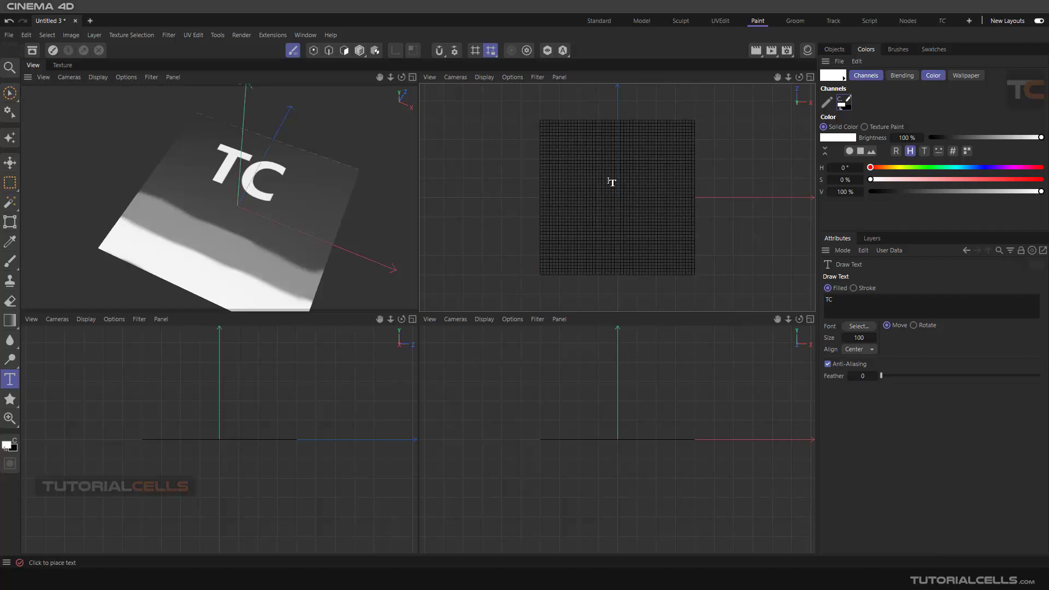
pyautogui.middleClick(253, 232)
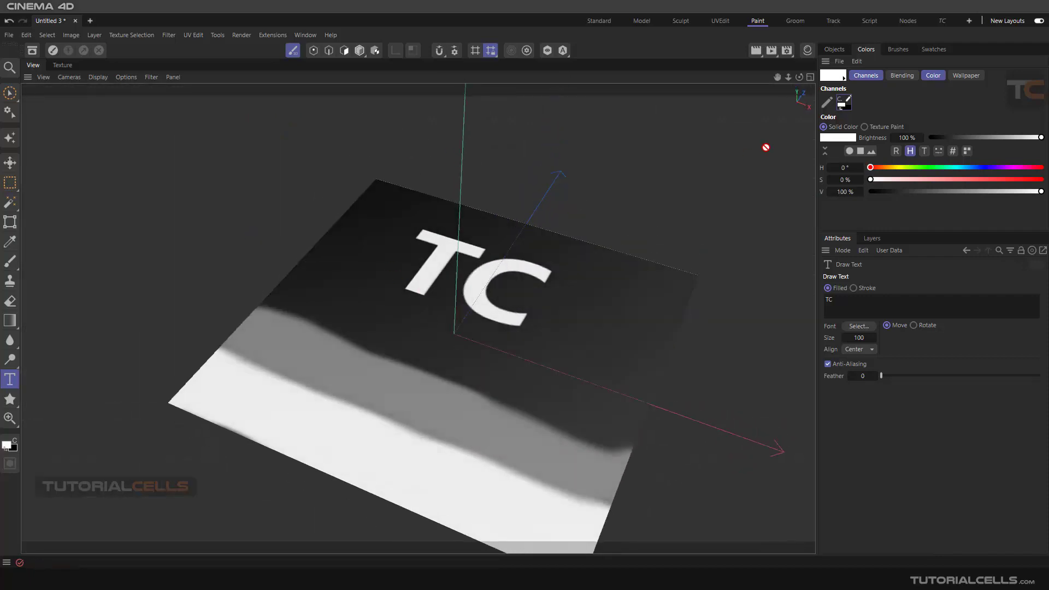
# - Switch to the Standard layout and add a Shader effector to the Cloner
pyautogui.click(600, 21)
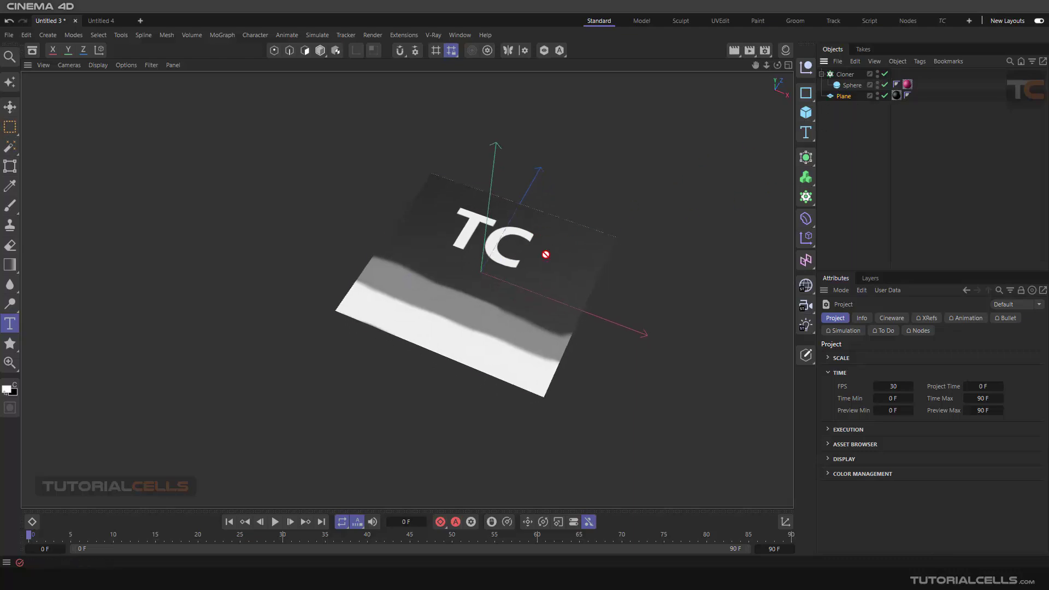
pyautogui.scroll(5, 493, 238)
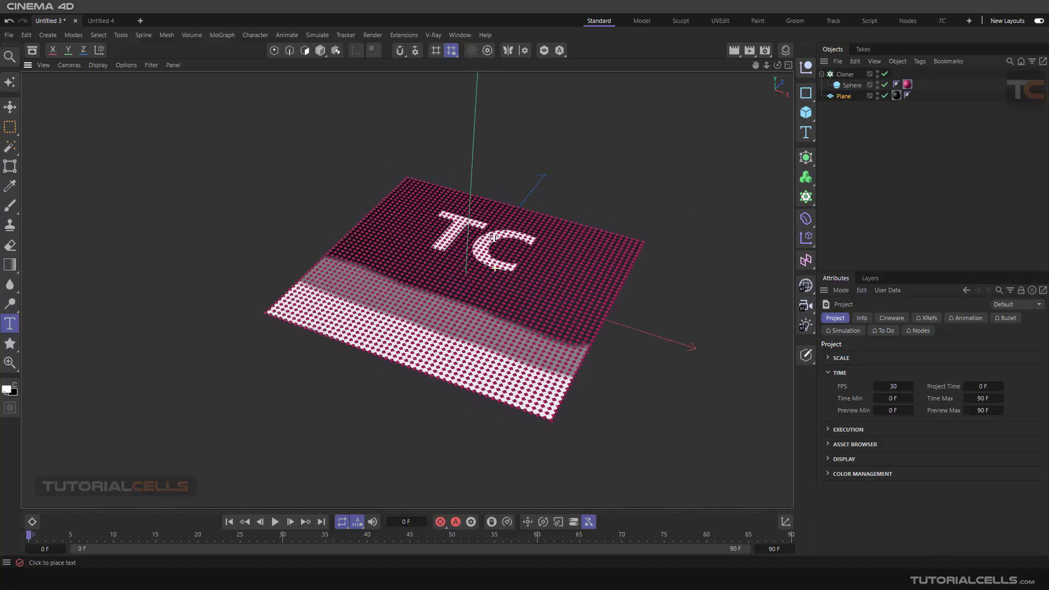
pyautogui.moveTo(494, 238)
pyautogui.keyDown('alt'); pyautogui.mouseDown()
pyautogui.moveTo(464, 236)
pyautogui.moveTo(483, 238)
pyautogui.mouseUp(); pyautogui.keyUp('alt')
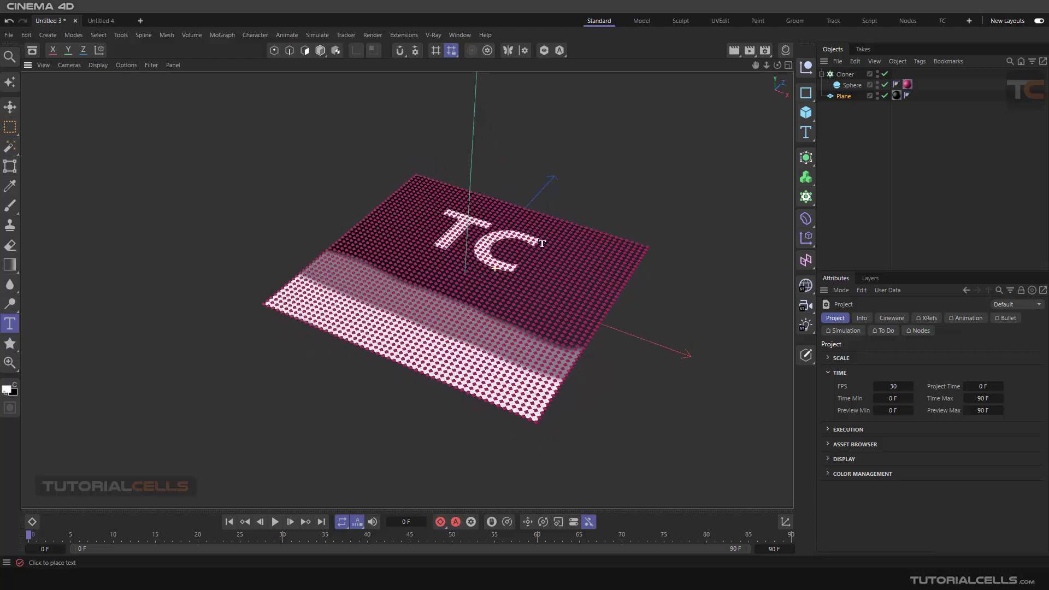
pyautogui.click(841, 75)
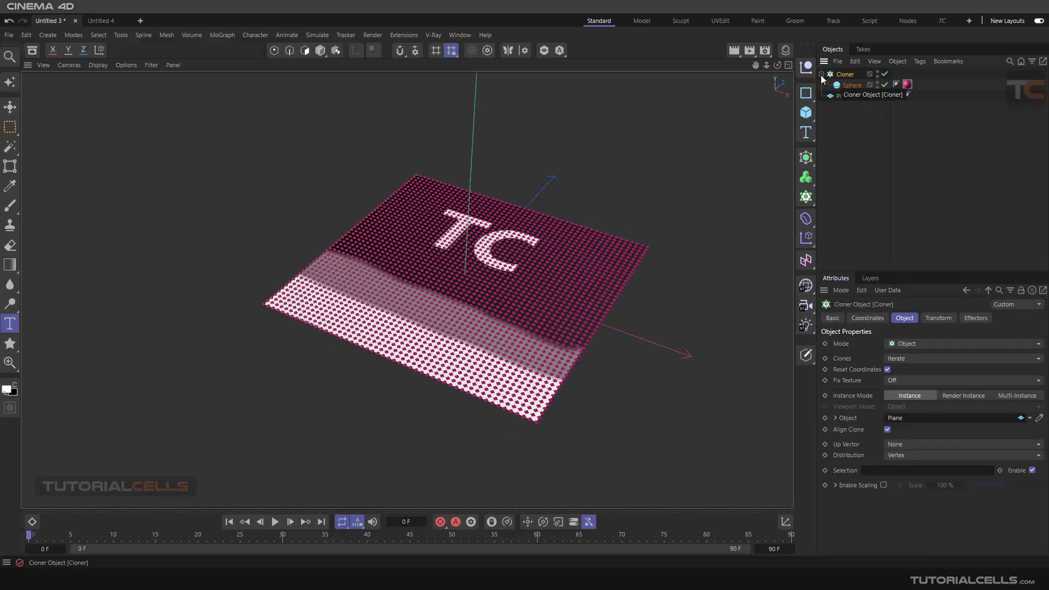
pyautogui.click(216, 34)
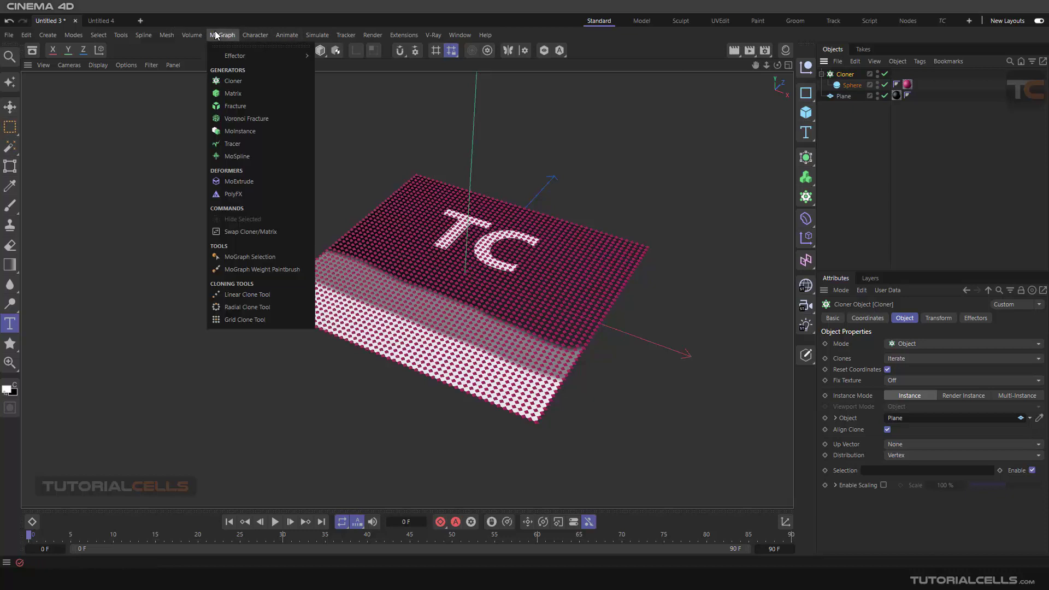
pyautogui.moveTo(240, 56)
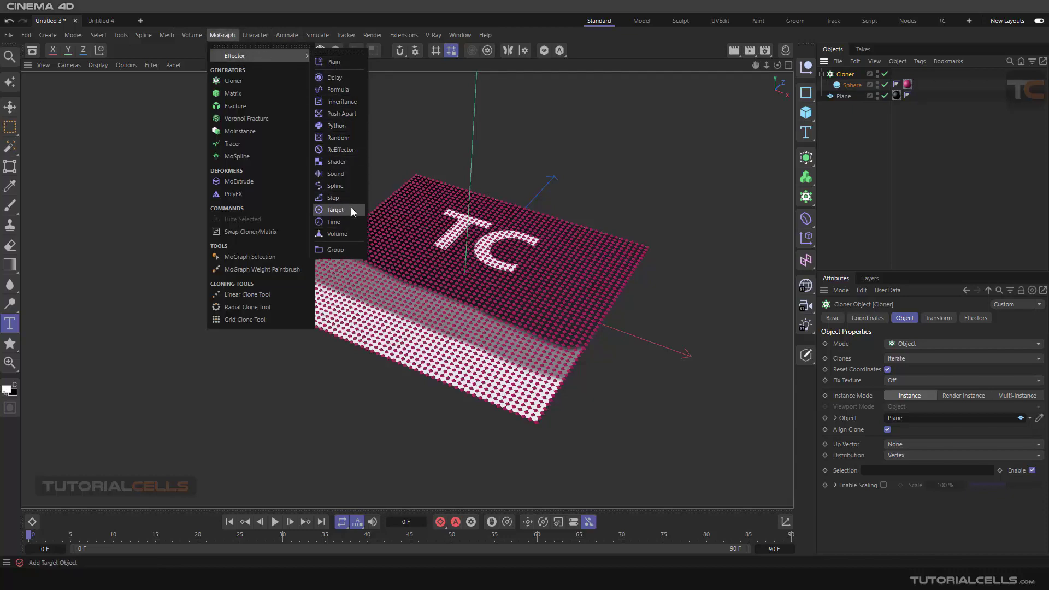
pyautogui.click(344, 162)
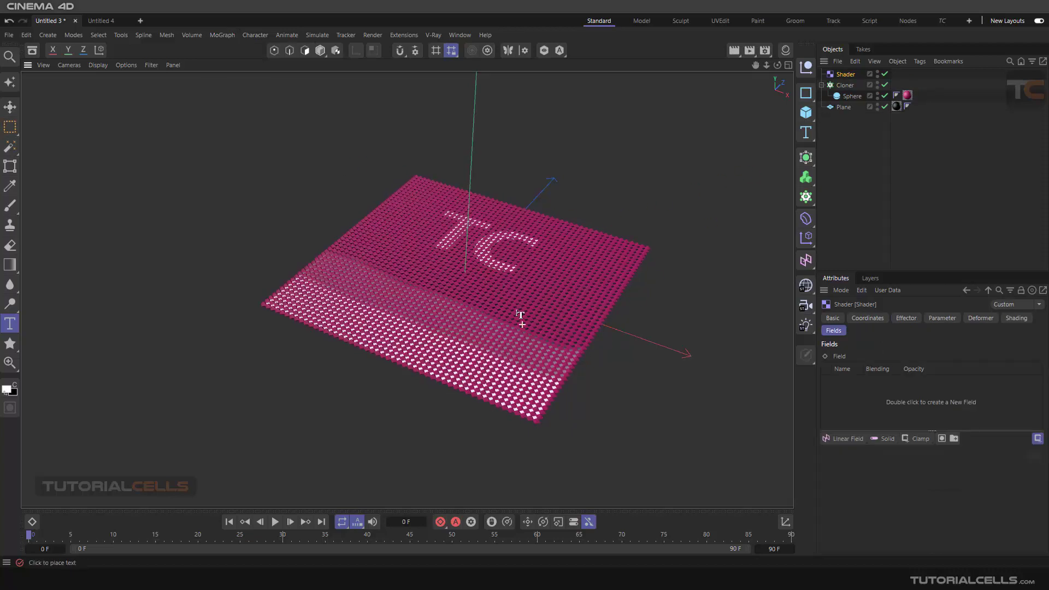
pyautogui.moveTo(522, 323)
pyautogui.keyDown('alt'); pyautogui.mouseDown()
pyautogui.moveTo(518, 234)
pyautogui.moveTo(523, 324)
pyautogui.mouseUp(); pyautogui.keyUp('alt')
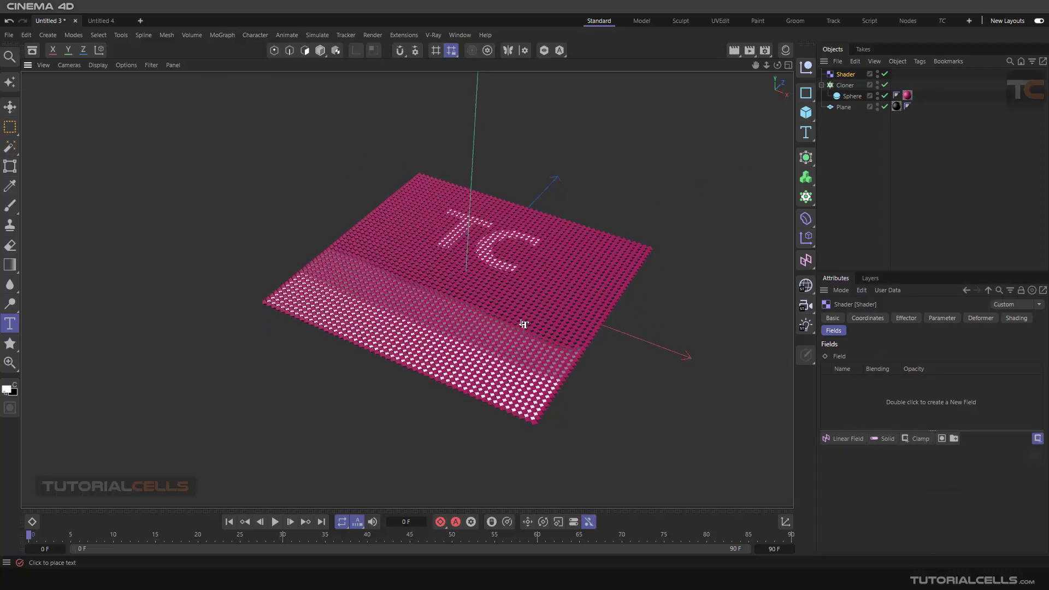
# - Disable the Shader effector's Scale and enable Position with a Z offset of 305 mm
pyautogui.click(939, 318)
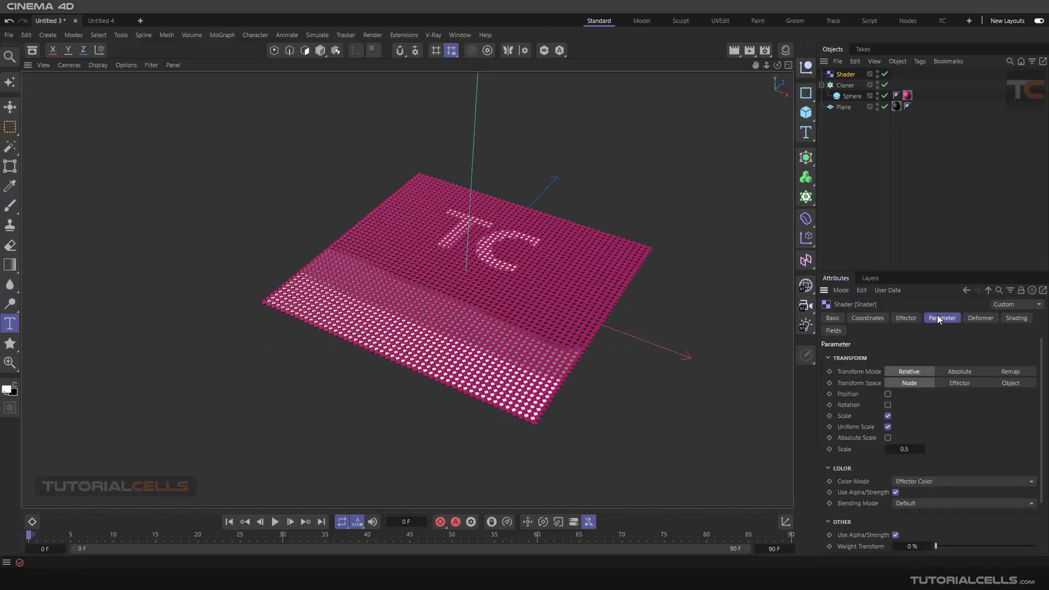
pyautogui.click(888, 416)
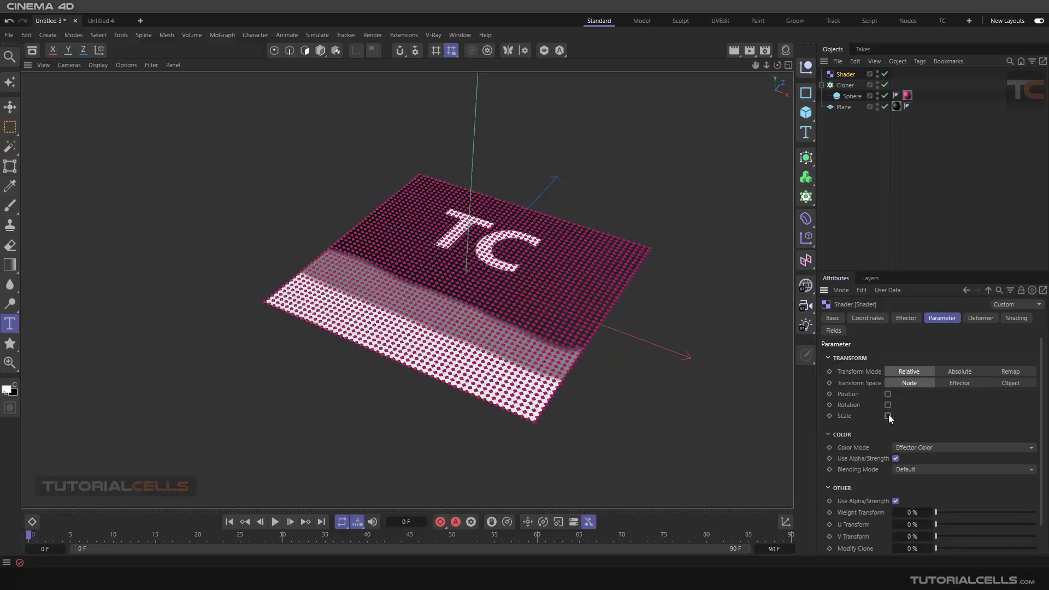
pyautogui.click(888, 394)
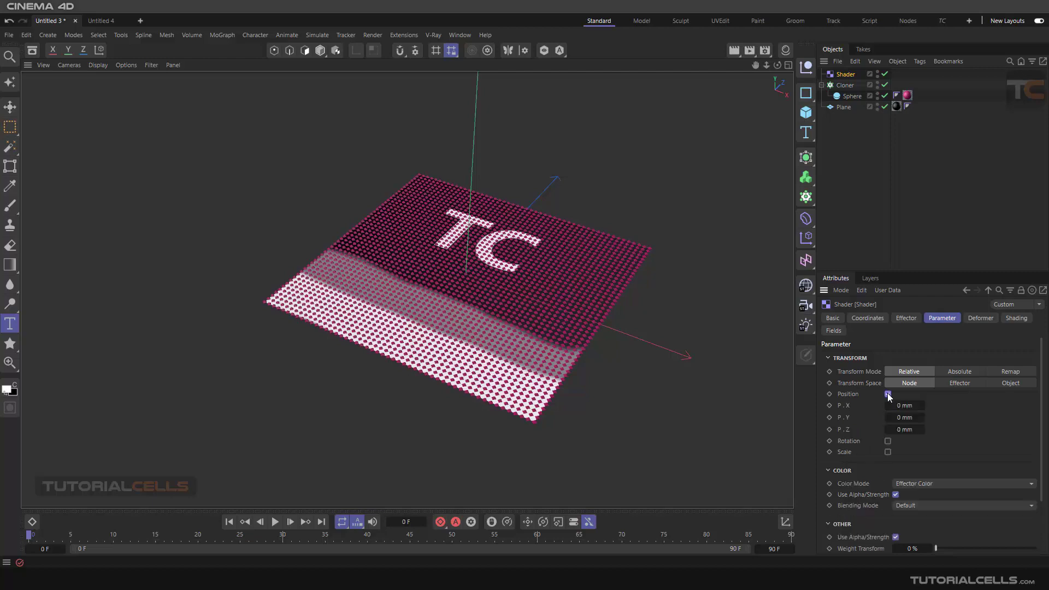
pyautogui.moveTo(900, 427); pyautogui.dragTo(590, 322)
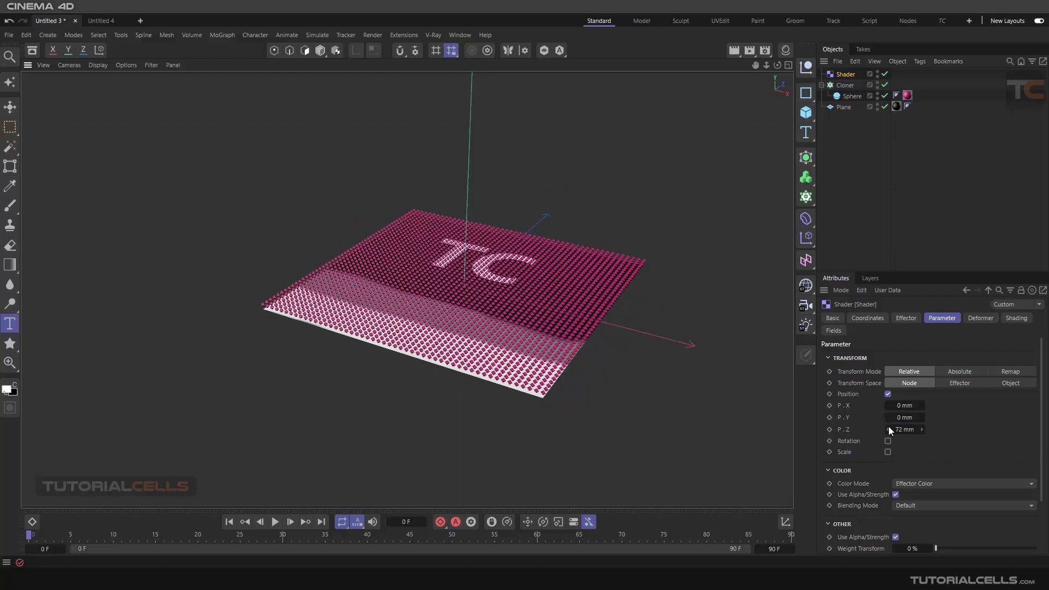
pyautogui.moveTo(889, 429); pyautogui.dragTo(1001, 429)
pyautogui.moveTo(494, 340)
pyautogui.keyDown('alt'); pyautogui.mouseDown()
pyautogui.moveTo(483, 293)
pyautogui.moveTo(491, 329)
pyautogui.moveTo(481, 328)
pyautogui.mouseUp(); pyautogui.keyUp('alt')
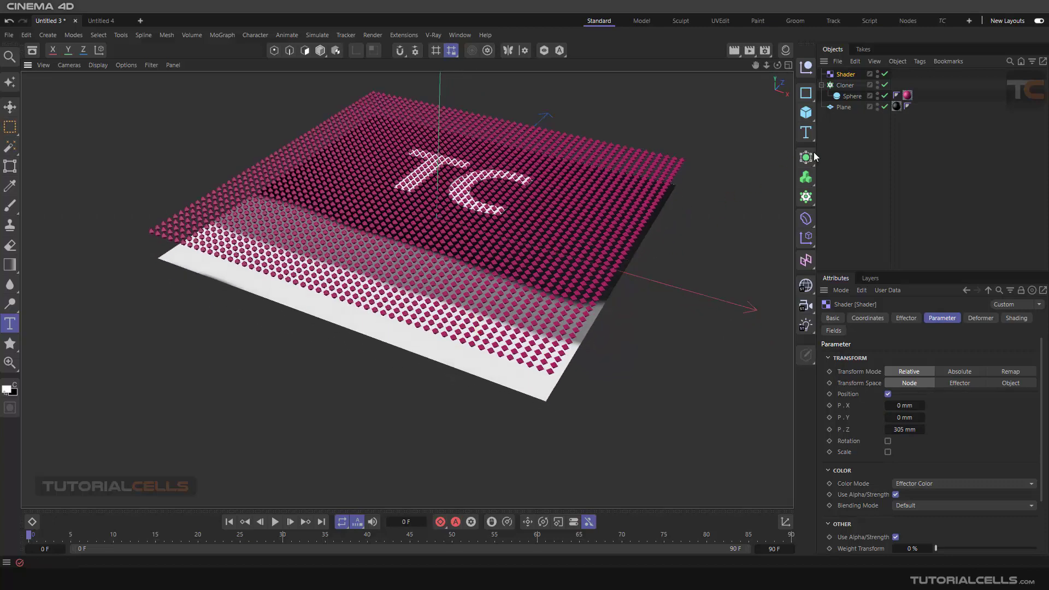
# - Check the plane's material and set the Shader effector's shading channel to Color
pyautogui.click(896, 106)
pyautogui.doubleClick(897, 107)
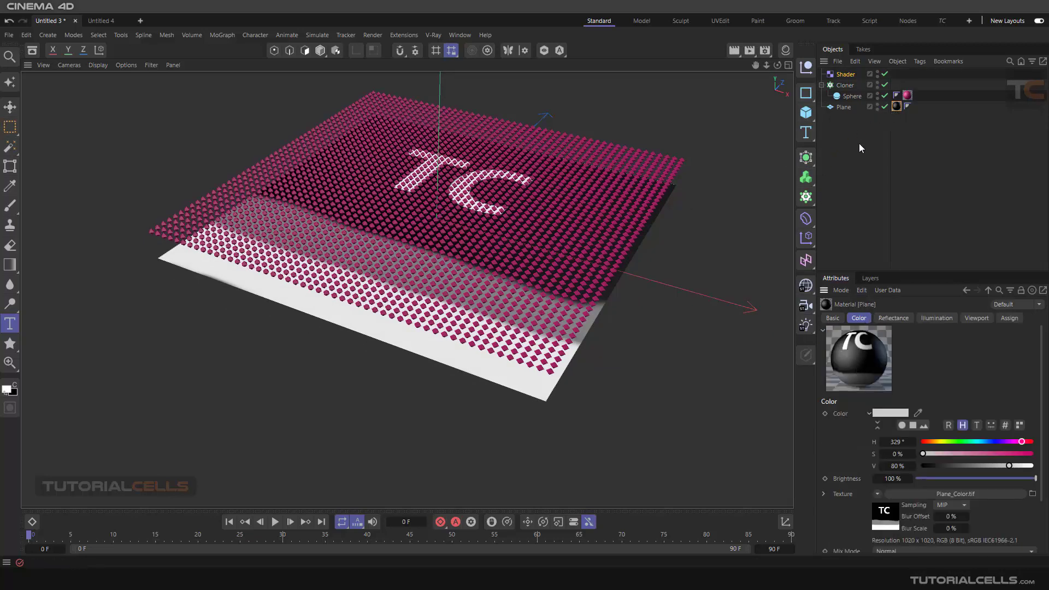
pyautogui.click(846, 85)
pyautogui.click(845, 74)
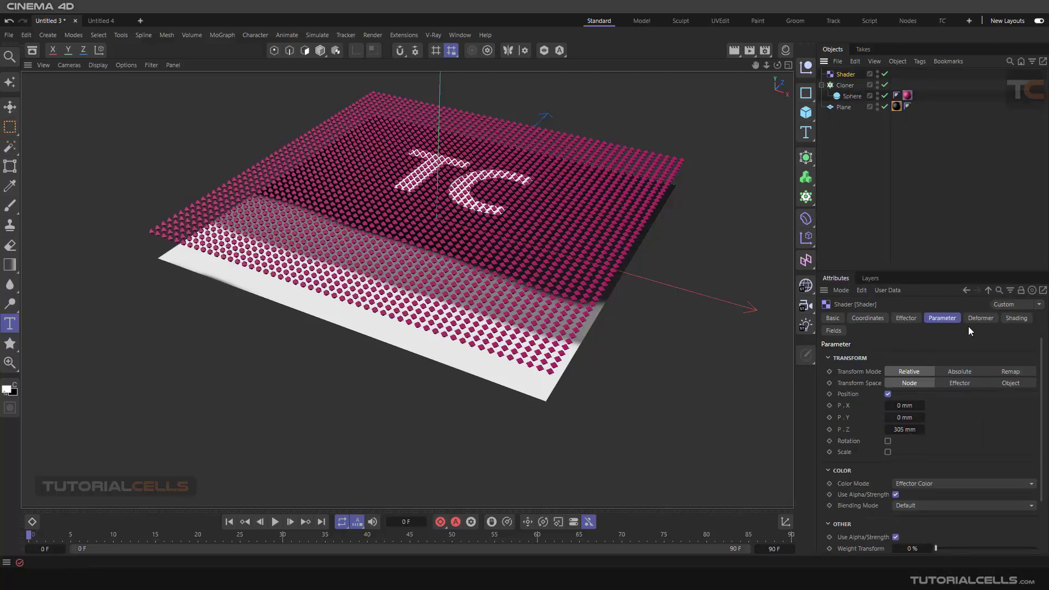
pyautogui.click(1008, 321)
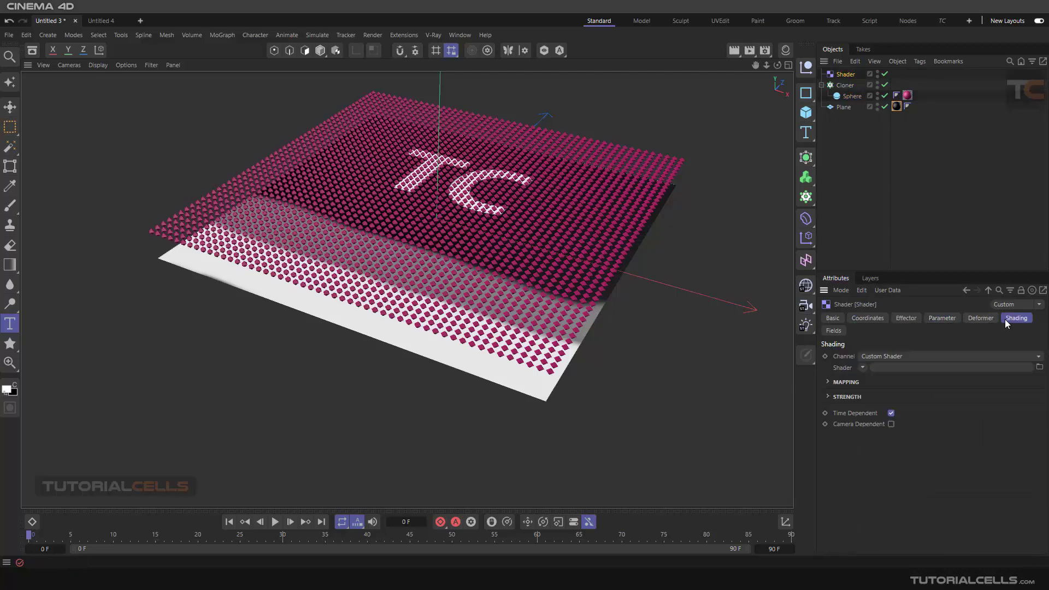
pyautogui.click(877, 357)
pyautogui.click(880, 370)
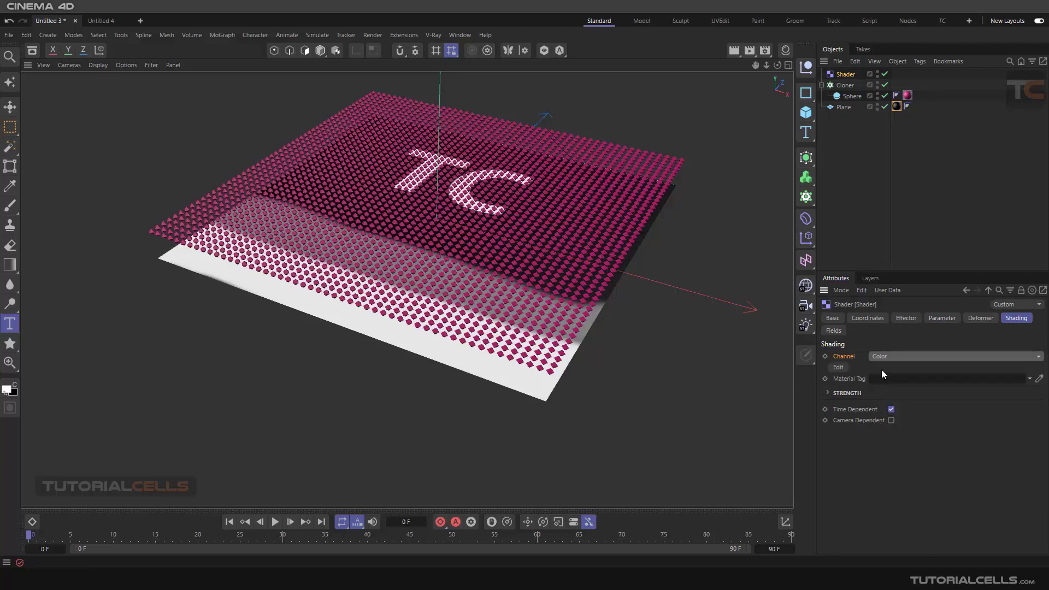
# - Disable the Reflectance channel of the Plane material
pyautogui.click(896, 106)
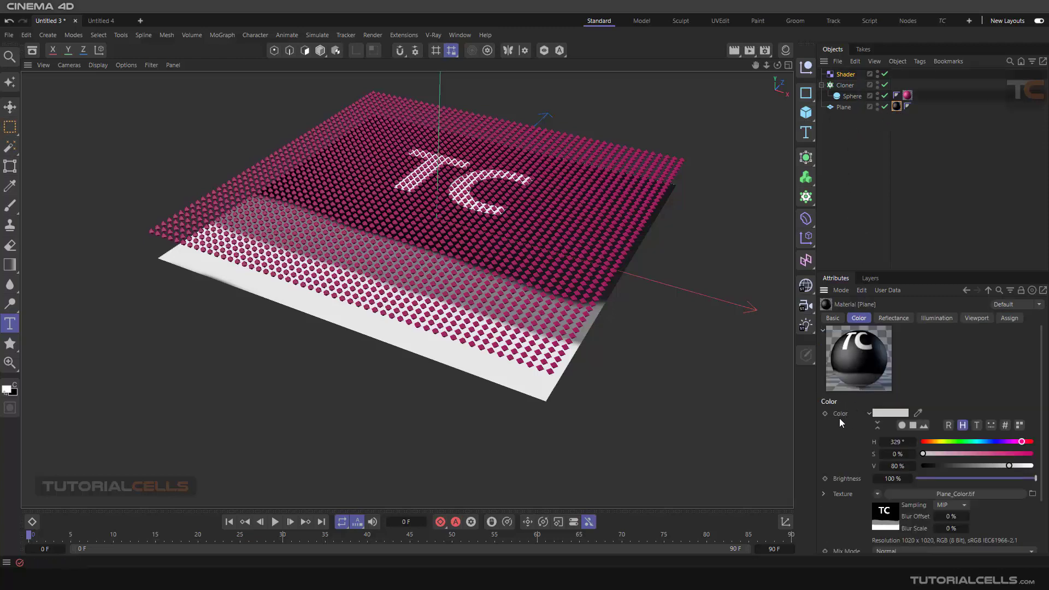
pyautogui.click(785, 50)
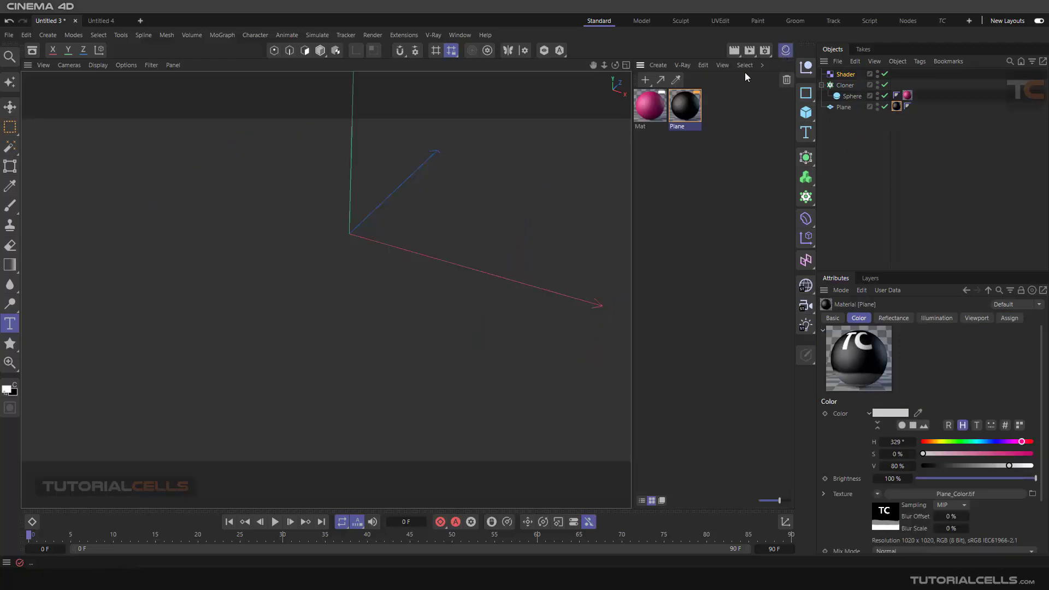
pyautogui.doubleClick(682, 114)
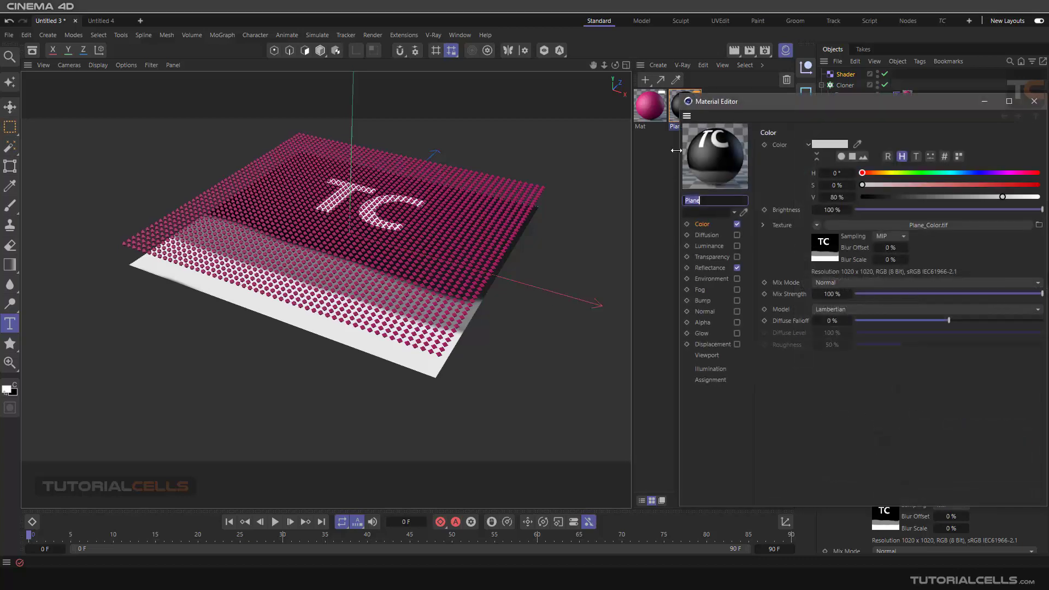
pyautogui.click(737, 268)
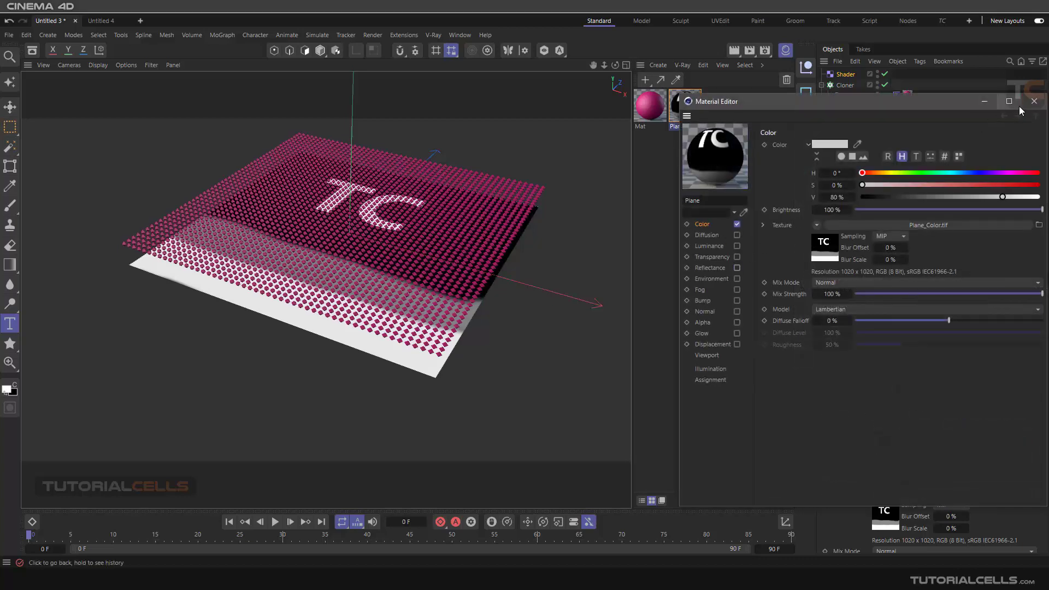
pyautogui.click(1034, 101)
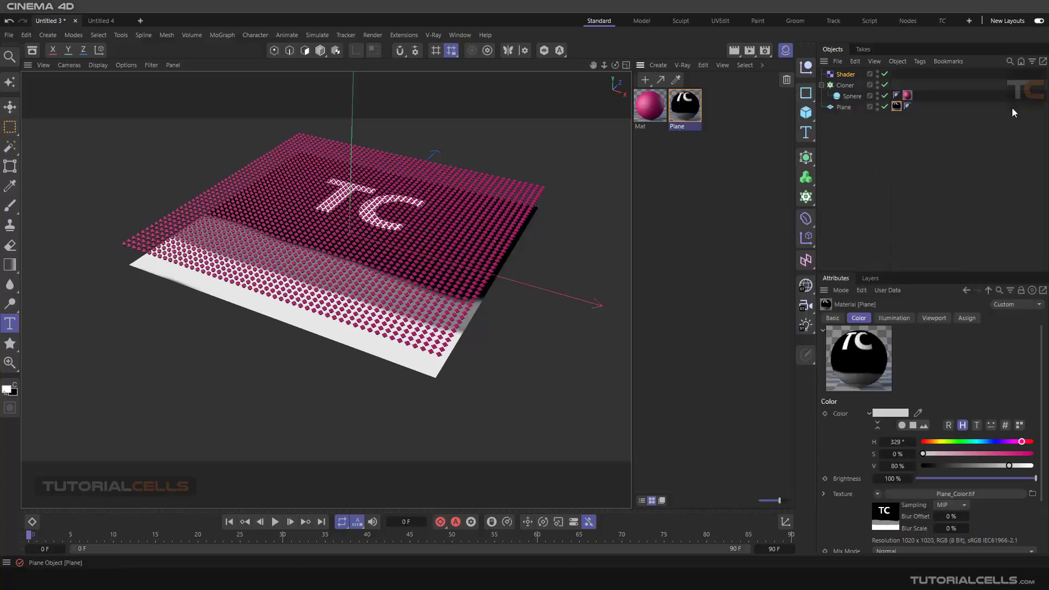
pyautogui.click(785, 54)
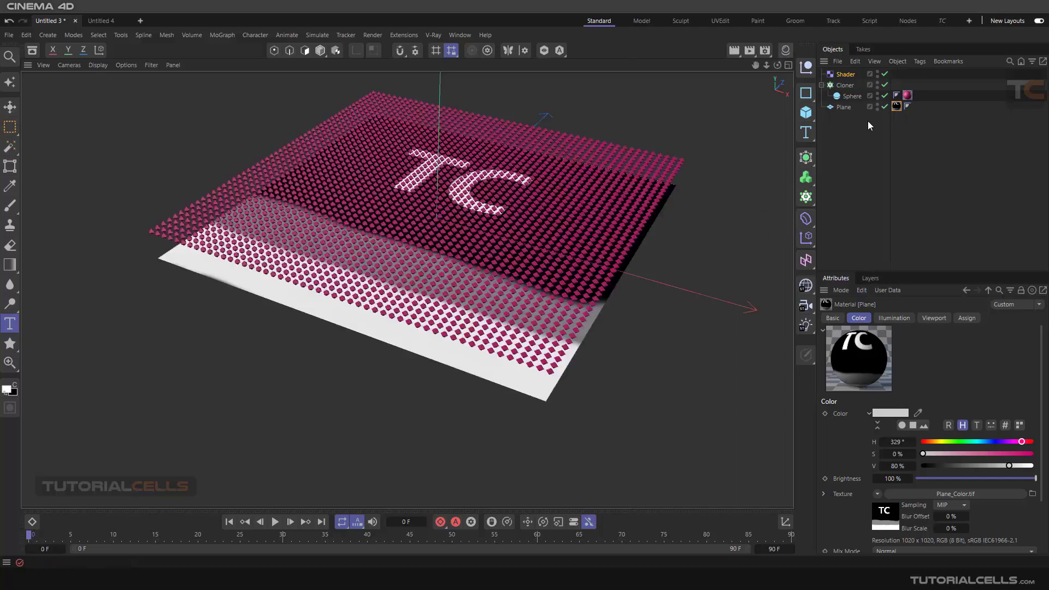
# - Check the Cloner's effector list and assign the plane's material tag as the Shader effector's shading Material Tag
pyautogui.click(843, 86)
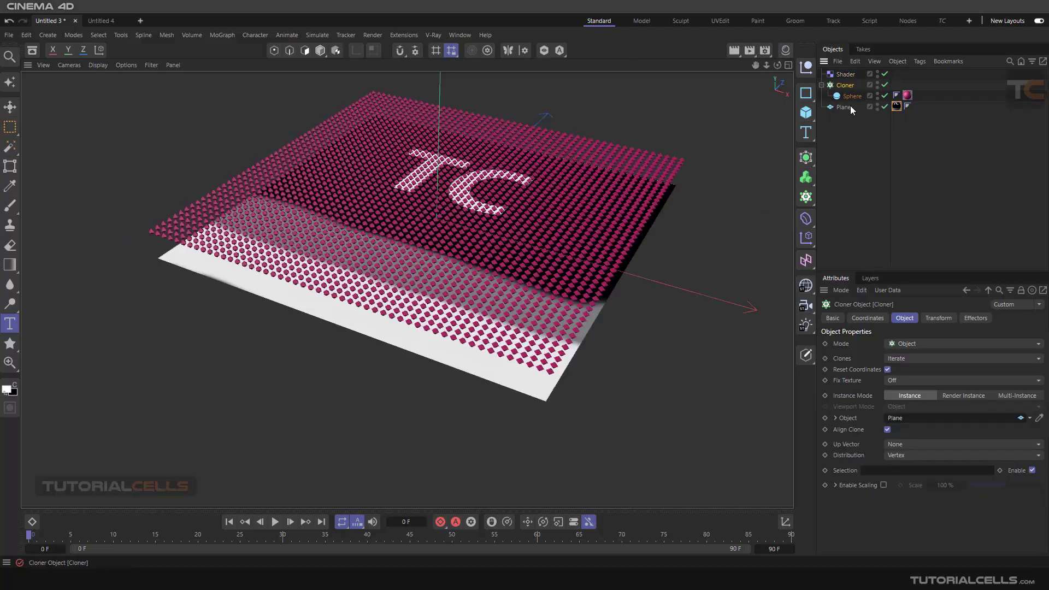
pyautogui.click(969, 320)
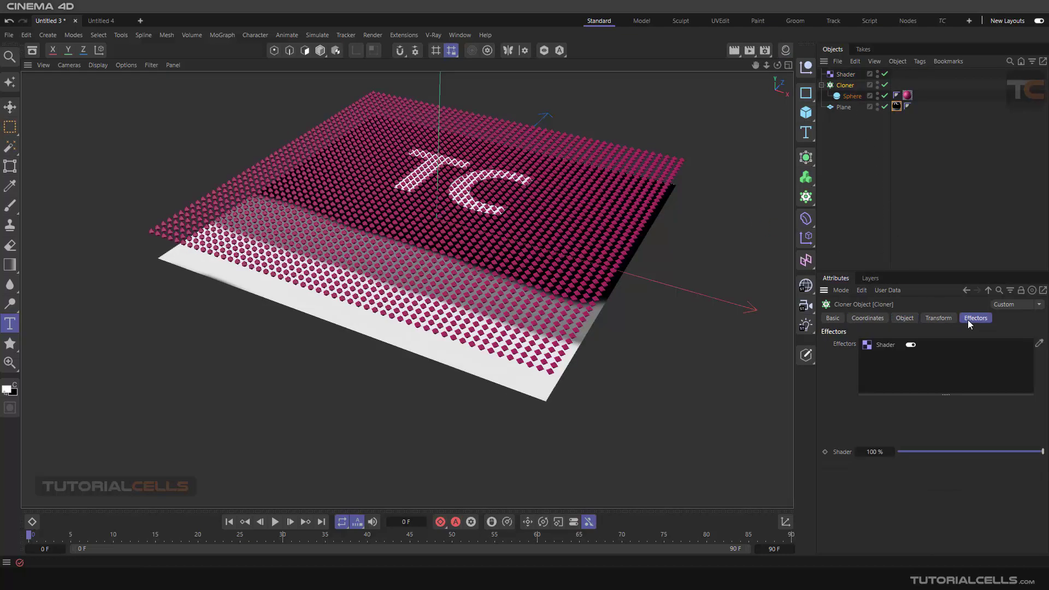
pyautogui.click(846, 74)
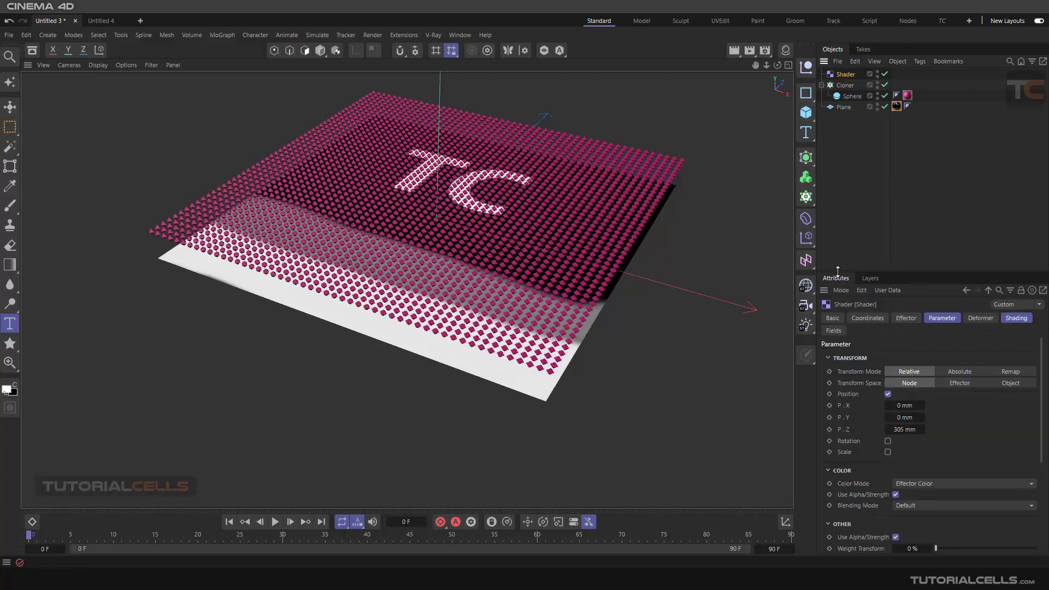
pyautogui.moveTo(838, 272); pyautogui.dragTo(842, 197)
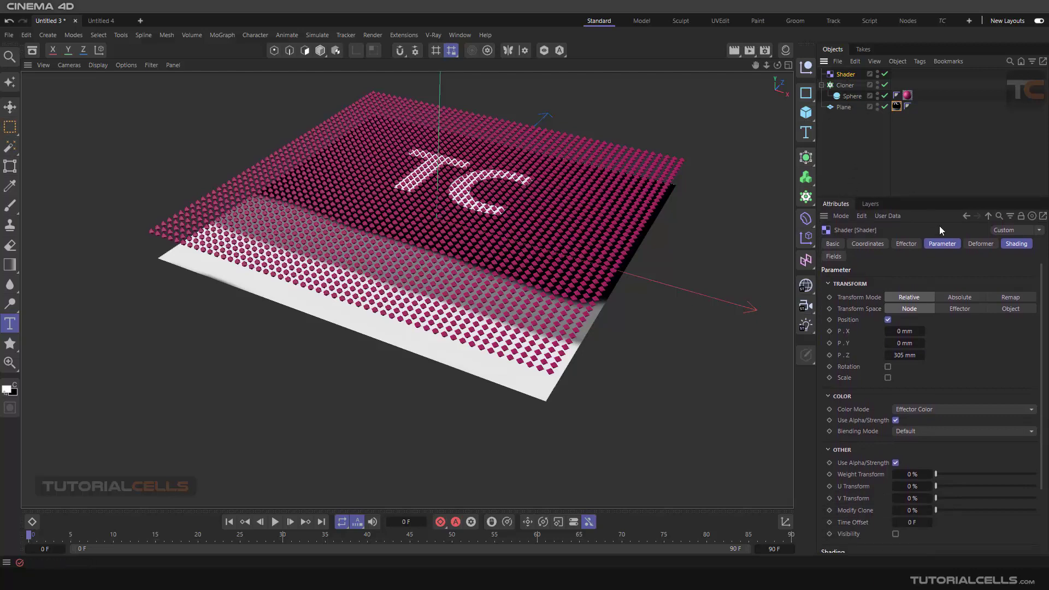
pyautogui.click(1009, 244)
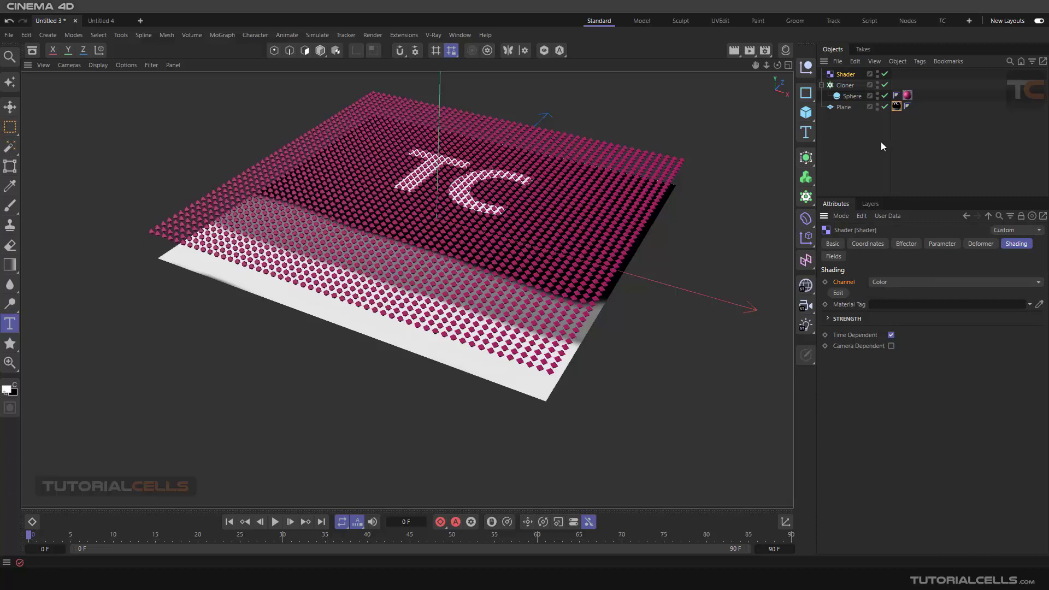
pyautogui.moveTo(897, 106); pyautogui.dragTo(894, 304)
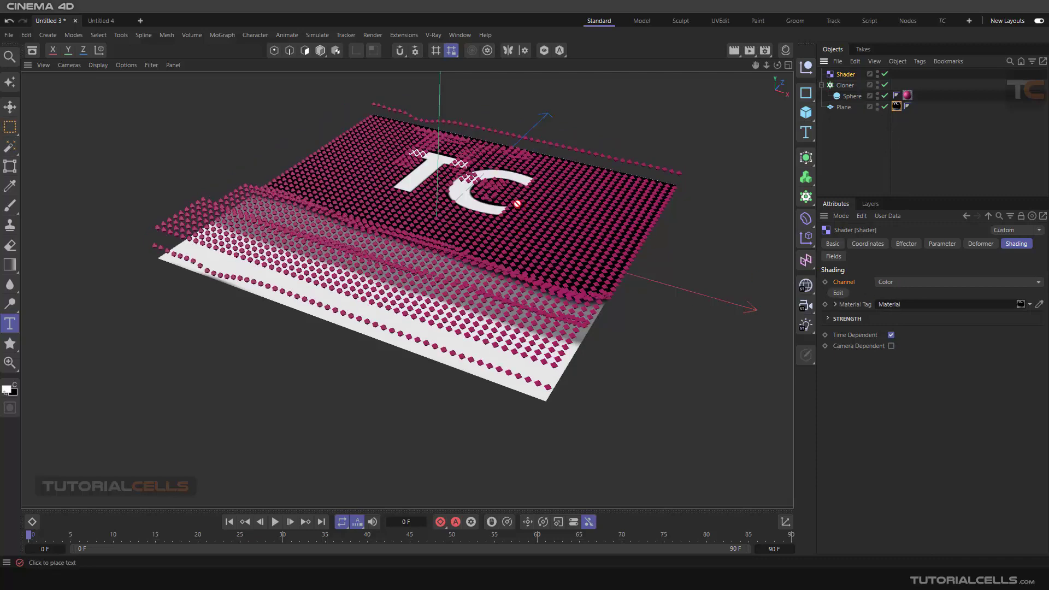
# - Set the Shader effector's Z position offset to 142 mm and inspect the displaced clones from the side
pyautogui.keyDown('alt'); pyautogui.moveTo(519, 207); pyautogui.dragTo(382, 182); pyautogui.keyUp('alt')
pyautogui.keyDown('alt'); pyautogui.moveTo(513, 203); pyautogui.dragTo(467, 184); pyautogui.keyUp('alt')
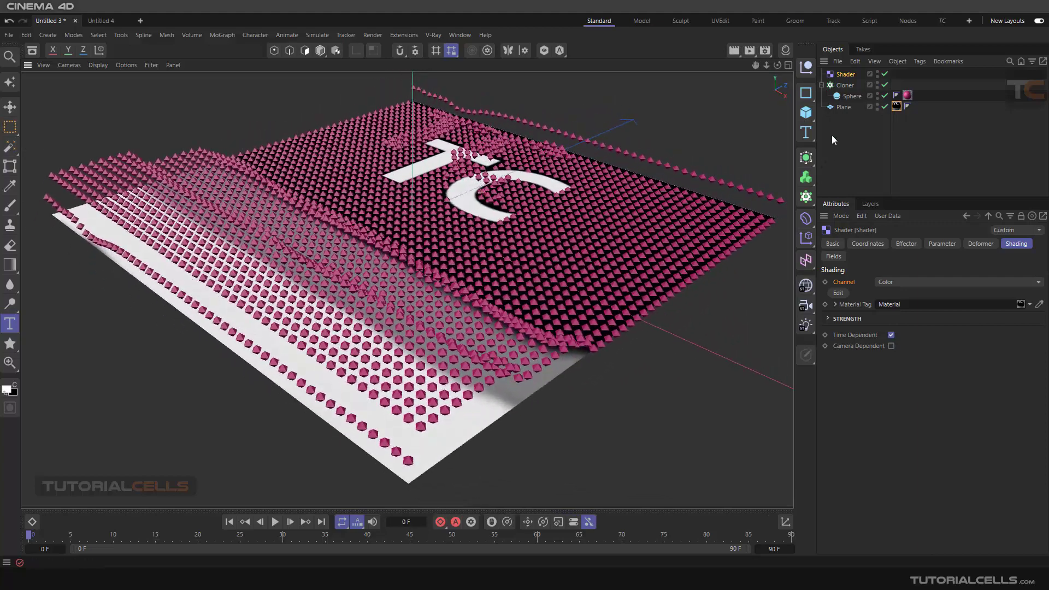
pyautogui.click(933, 245)
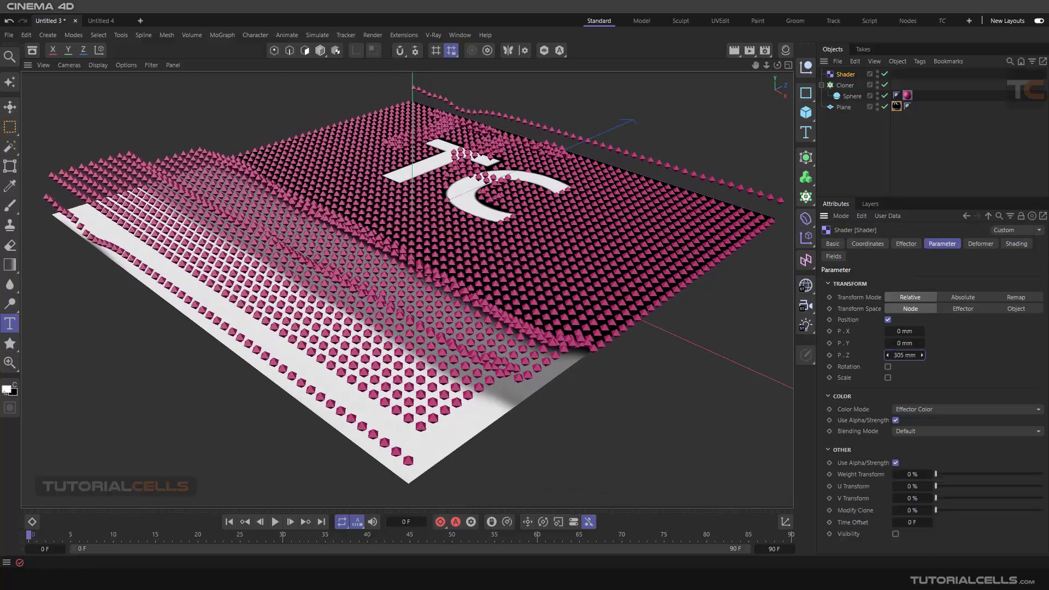
pyautogui.moveTo(923, 355); pyautogui.dragTo(888, 355)
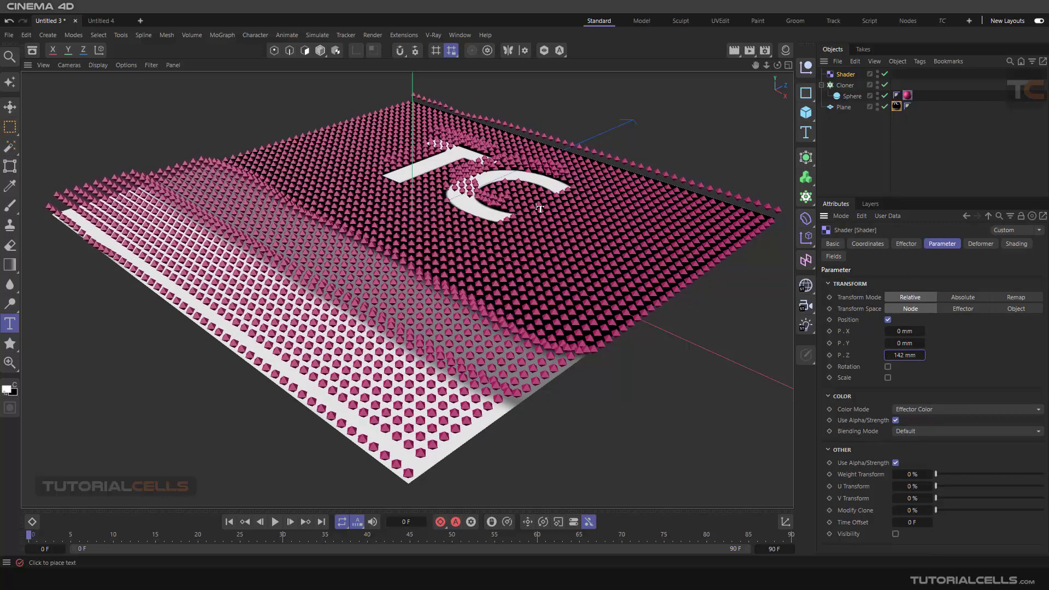
pyautogui.keyDown('alt'); pyautogui.moveTo(463, 173); pyautogui.dragTo(460, 178); pyautogui.keyUp('alt')
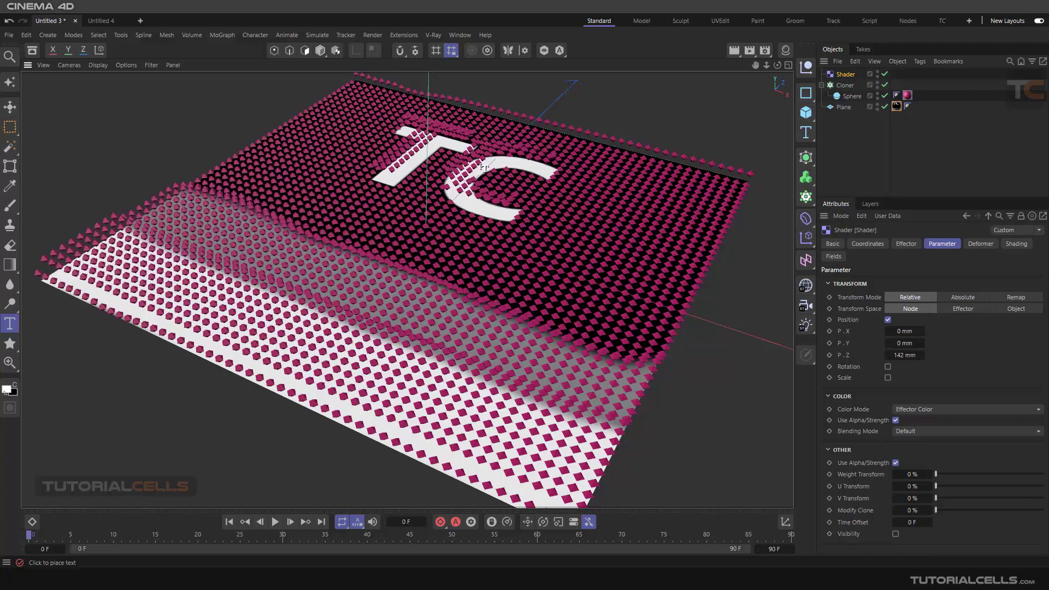
pyautogui.moveTo(483, 168)
pyautogui.keyDown('alt'); pyautogui.mouseDown()
pyautogui.moveTo(386, 128)
pyautogui.moveTo(414, 129)
pyautogui.mouseUp(); pyautogui.keyUp('alt')
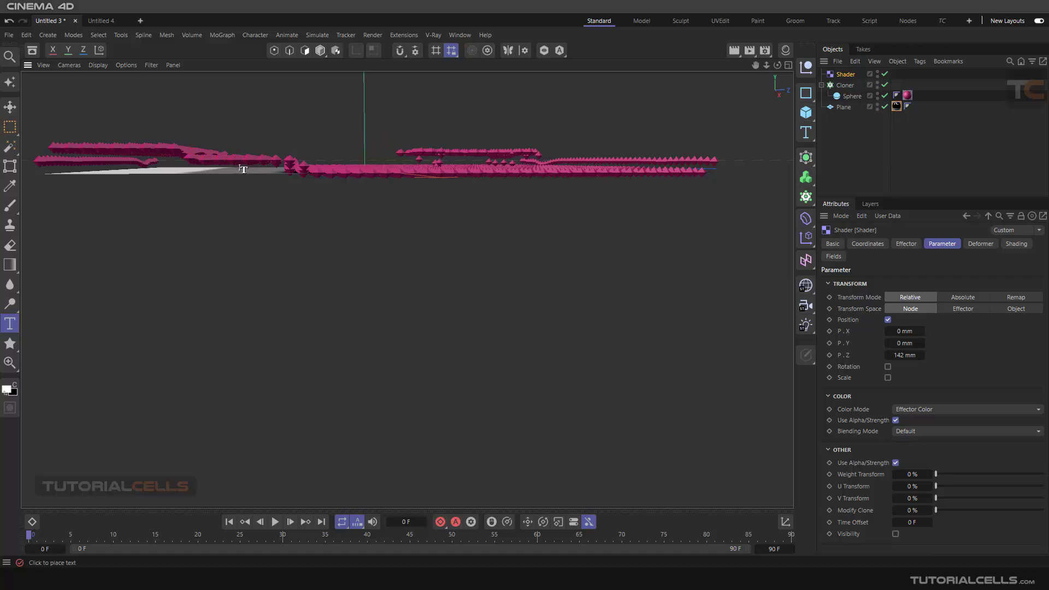
pyautogui.keyDown('alt'); pyautogui.moveTo(232, 174); pyautogui.dragTo(231, 176); pyautogui.keyUp('alt')
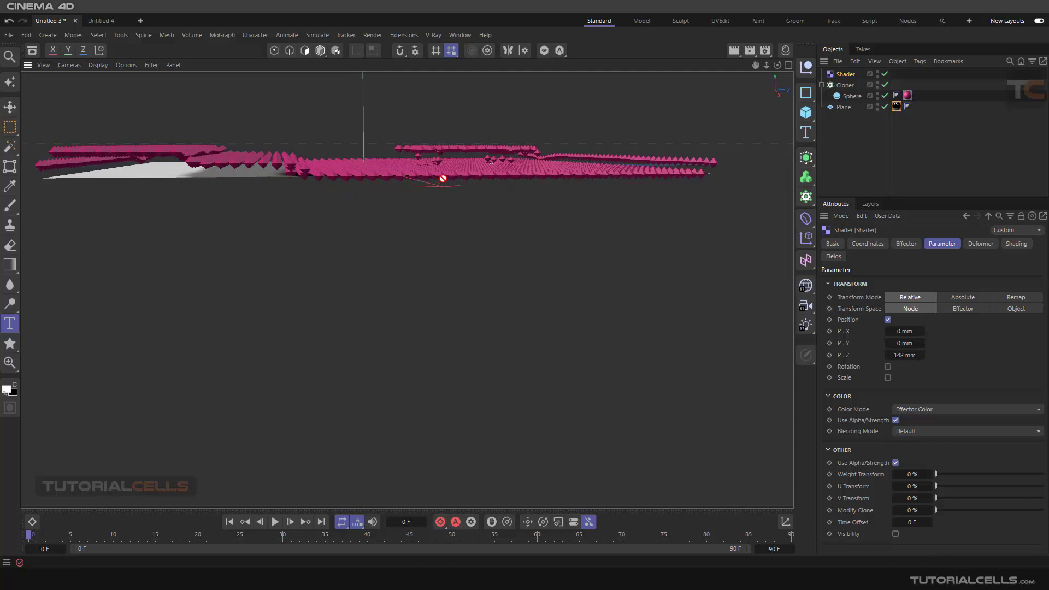
pyautogui.keyDown('alt'); pyautogui.moveTo(494, 175); pyautogui.dragTo(566, 232); pyautogui.keyUp('alt')
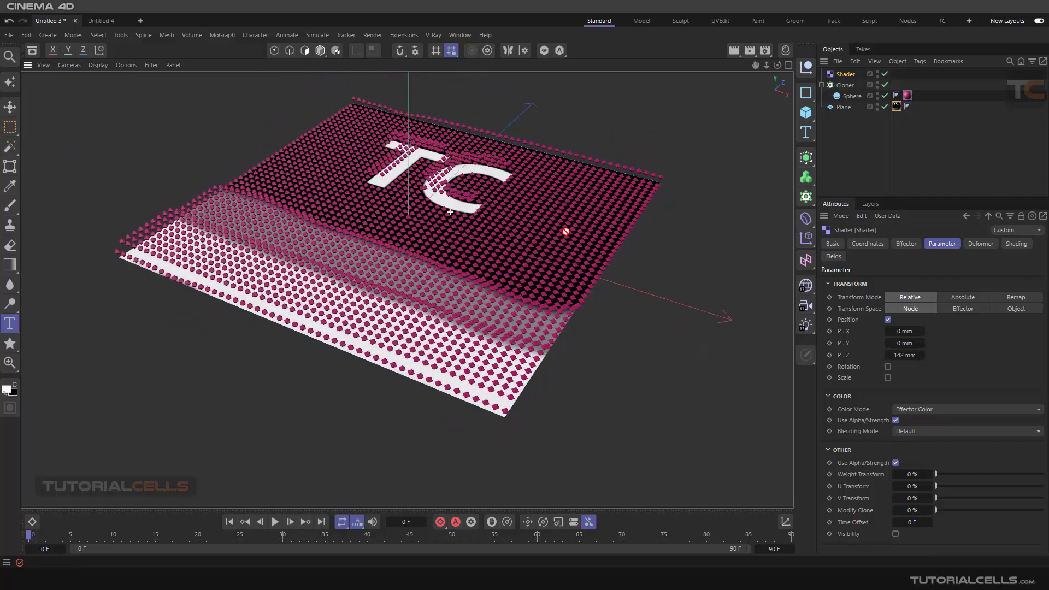